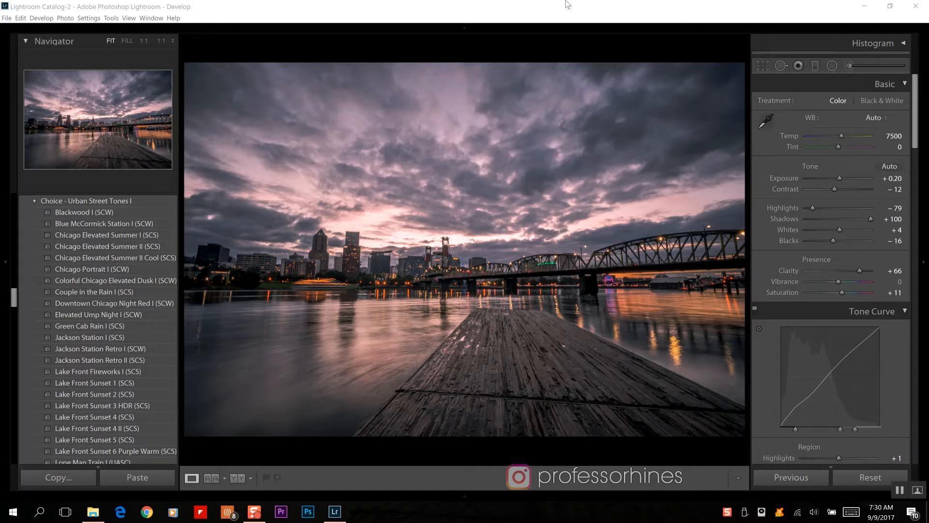
# - Reset all develop settings of the photo and apply the Skyline Curve Strong point curve
pyautogui.hotkey('ctrl', 'shift', 'r')
pyautogui.scroll(-4, 915, 161)
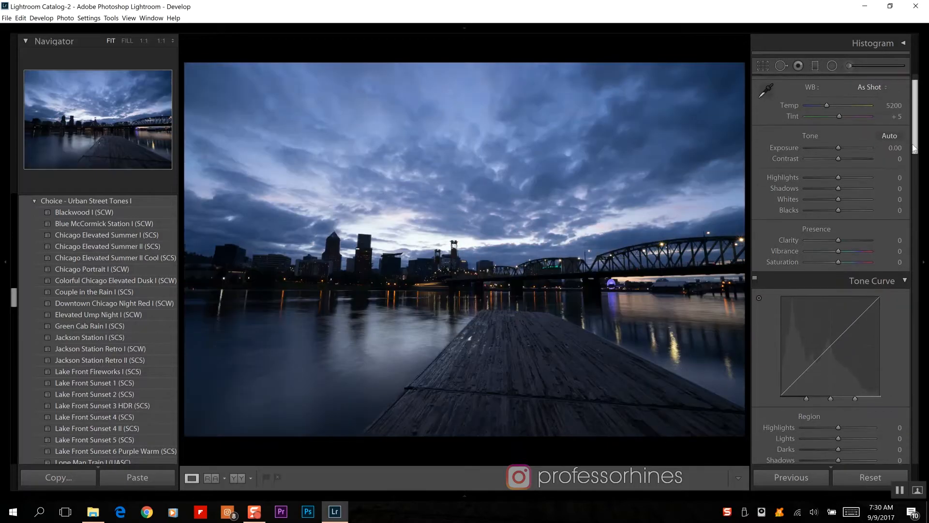
pyautogui.scroll(-3, 914, 161)
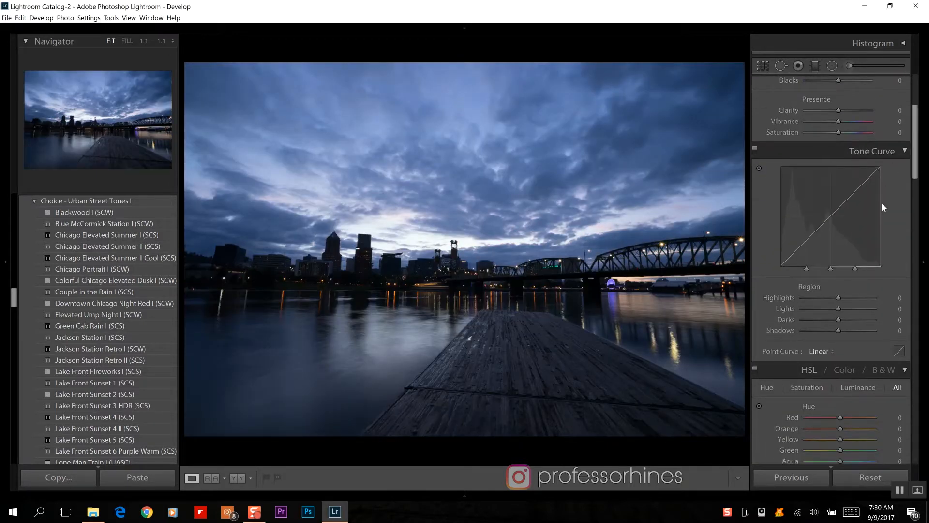
pyautogui.click(823, 353)
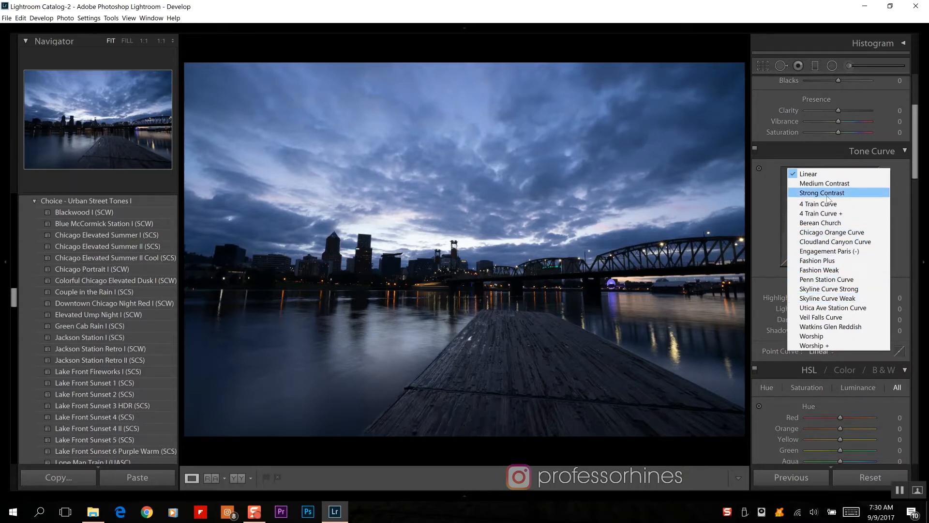
pyautogui.click(821, 290)
# - Try the Skyline Curve Weak point curve on the photo, and return to Skyline Curve Strong
pyautogui.click(842, 353)
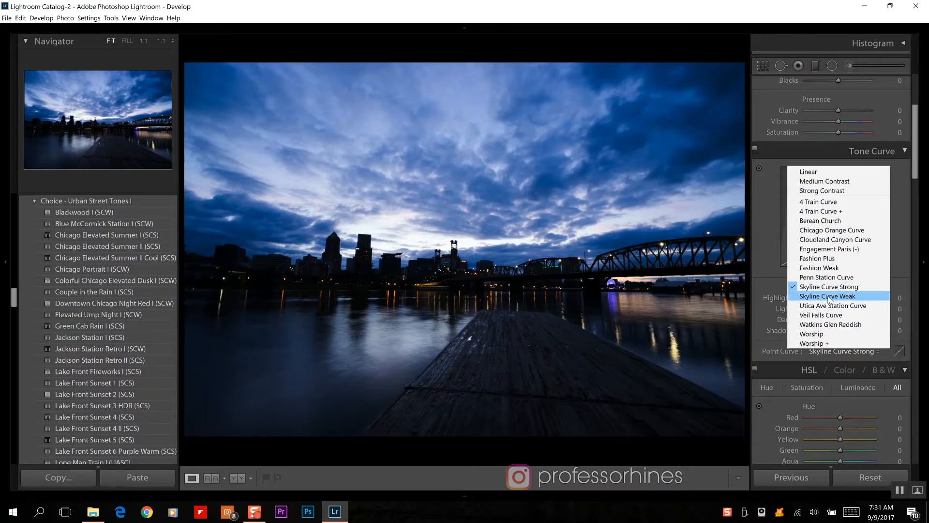
pyautogui.click(829, 297)
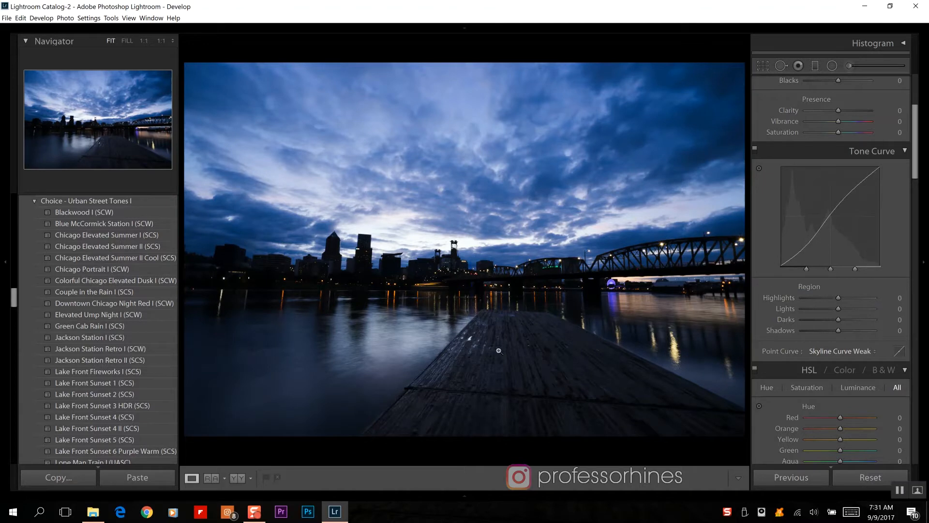
pyautogui.click(849, 352)
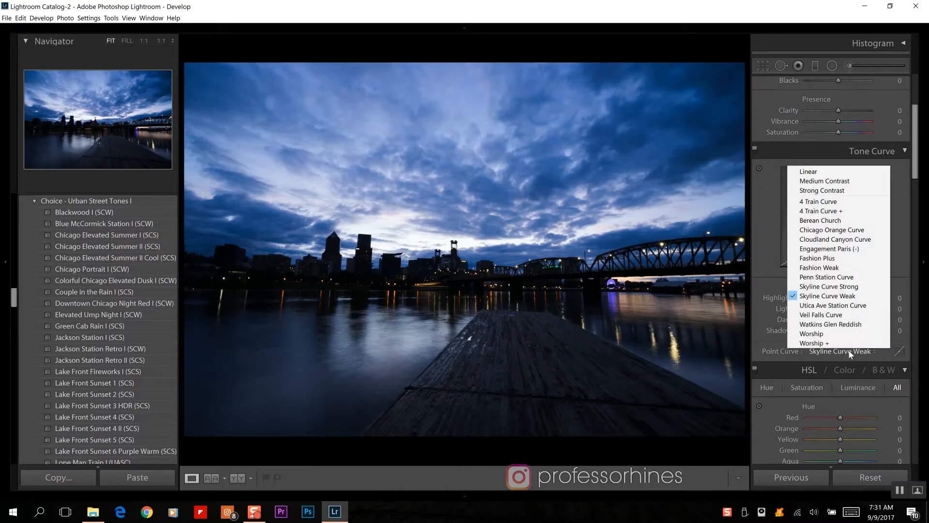
pyautogui.click(829, 286)
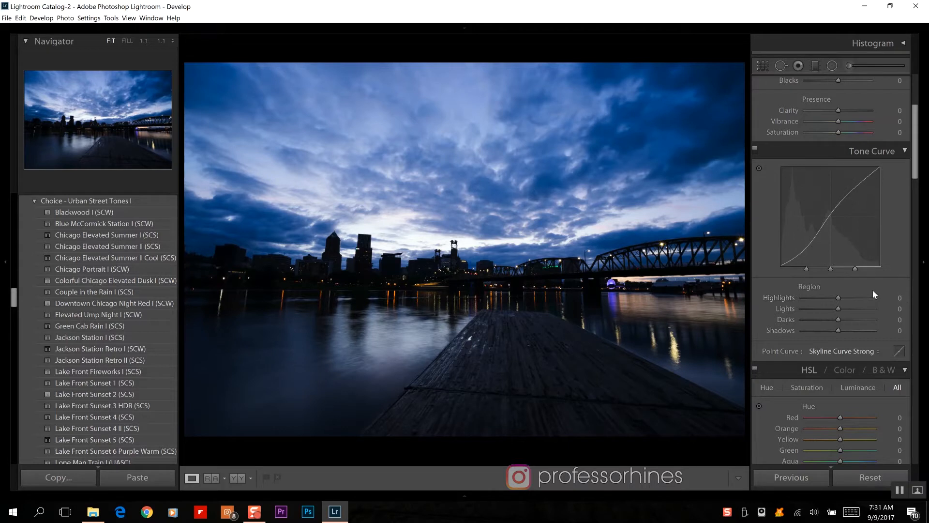
# - Set the tone curve regions to Highlights +1, Lights -9, Darks +11 and Shadows +69
pyautogui.moveTo(840, 307); pyautogui.dragTo(837, 308)
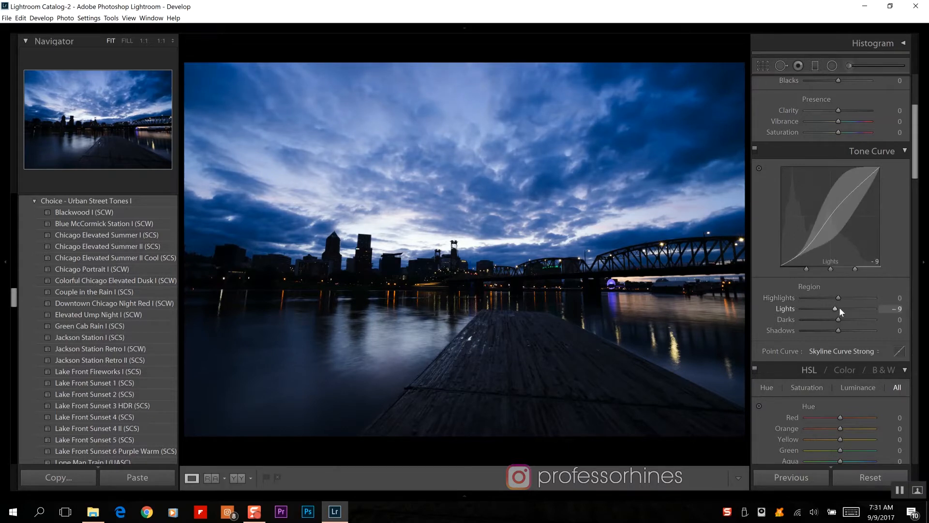
pyautogui.click(838, 298)
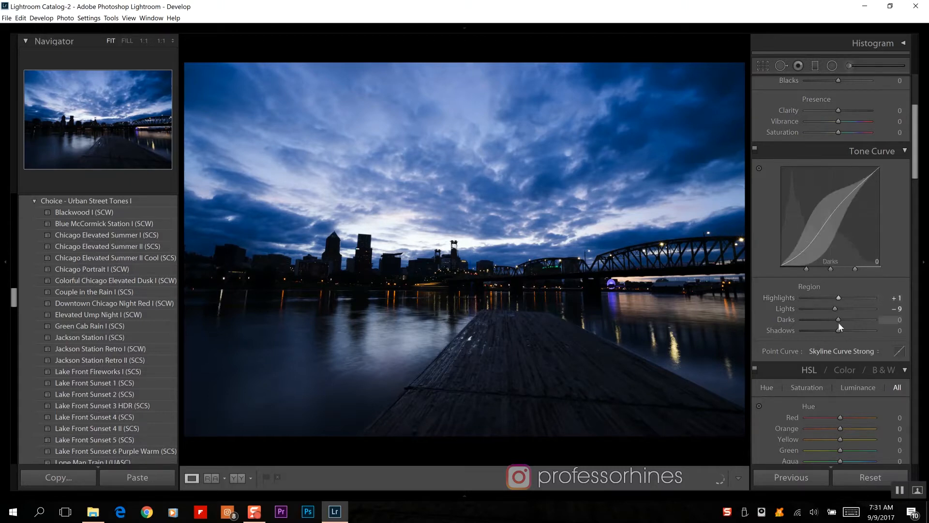
pyautogui.moveTo(838, 321); pyautogui.dragTo(865, 331)
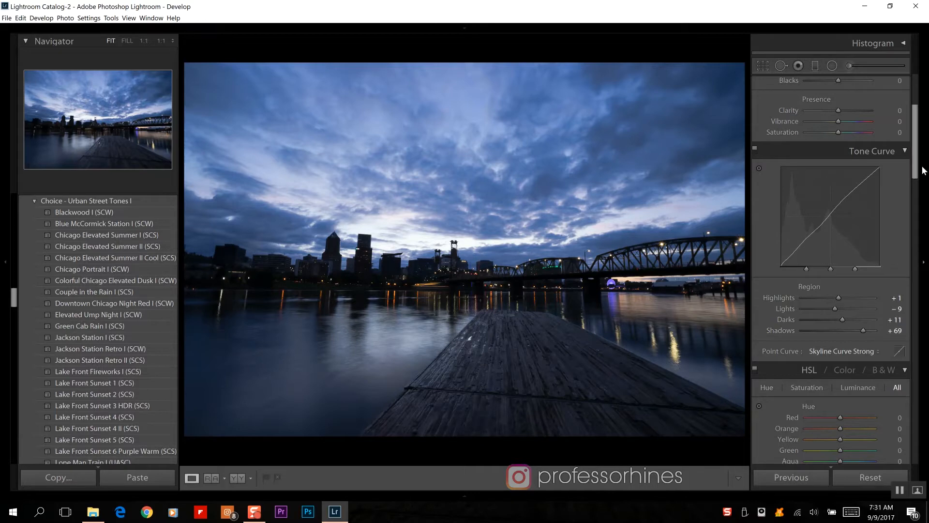
# - In Camera Calibration, set the green primary saturation to -25 and the blue primary saturation to -15
pyautogui.scroll(1, 916, 157)
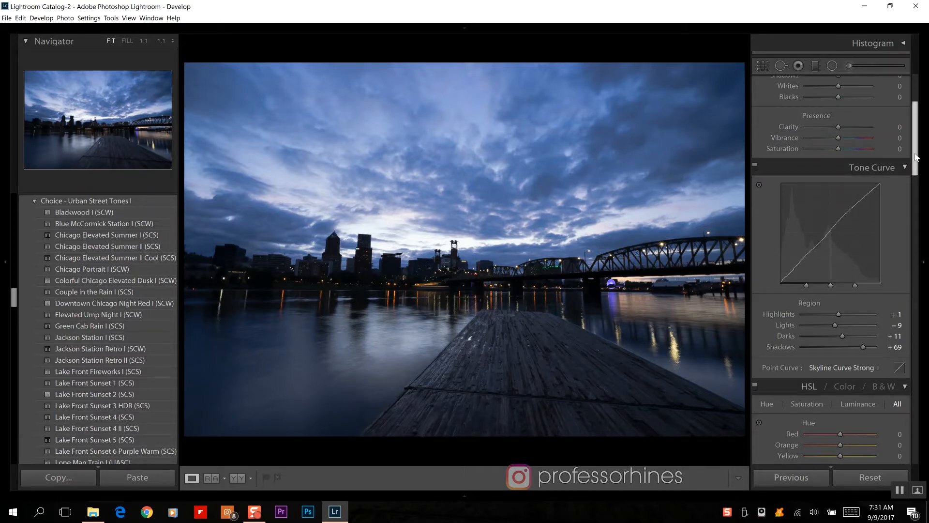
pyautogui.moveTo(916, 157); pyautogui.dragTo(909, 442)
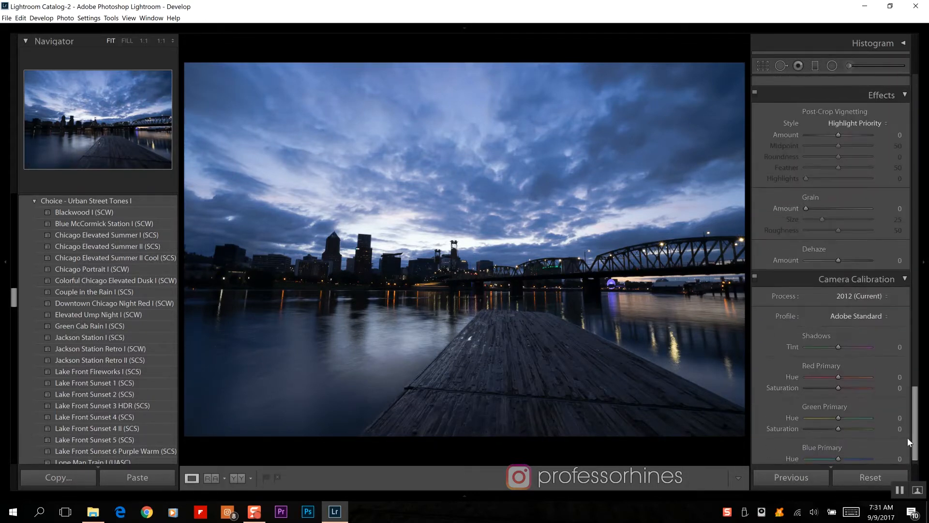
pyautogui.scroll(-1, 919, 445)
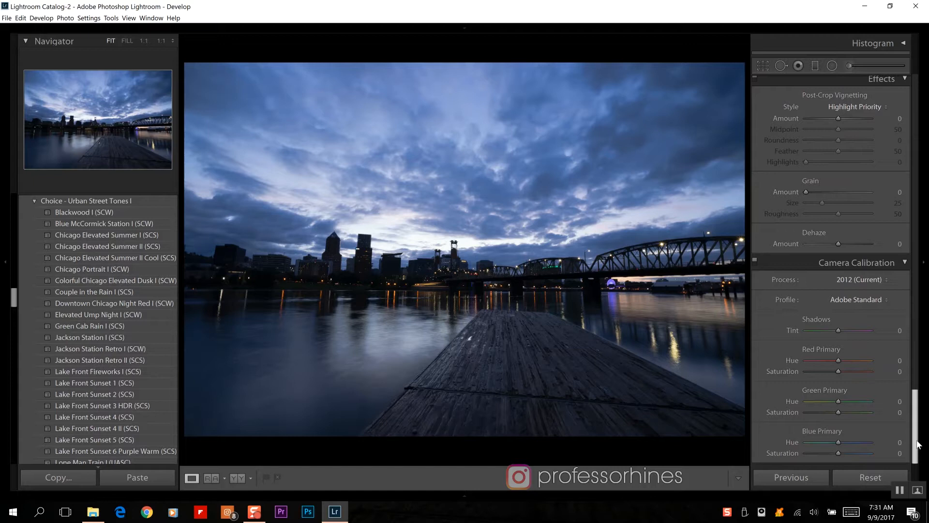
pyautogui.moveTo(841, 413); pyautogui.dragTo(834, 414)
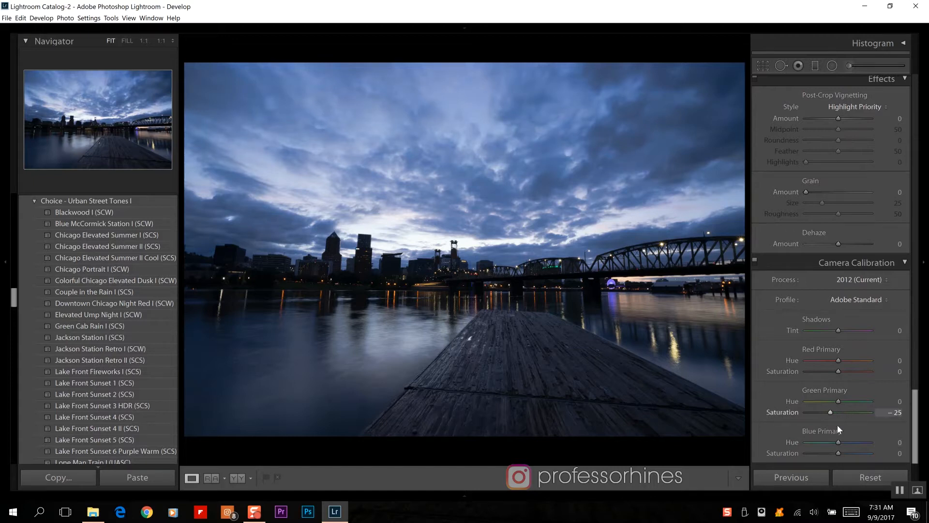
pyautogui.moveTo(837, 454); pyautogui.dragTo(832, 453)
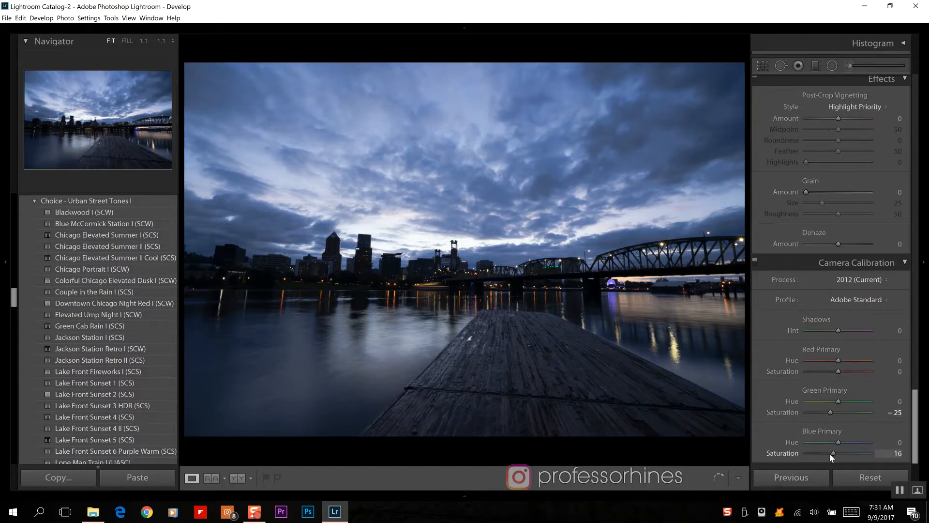
pyautogui.click(896, 453)
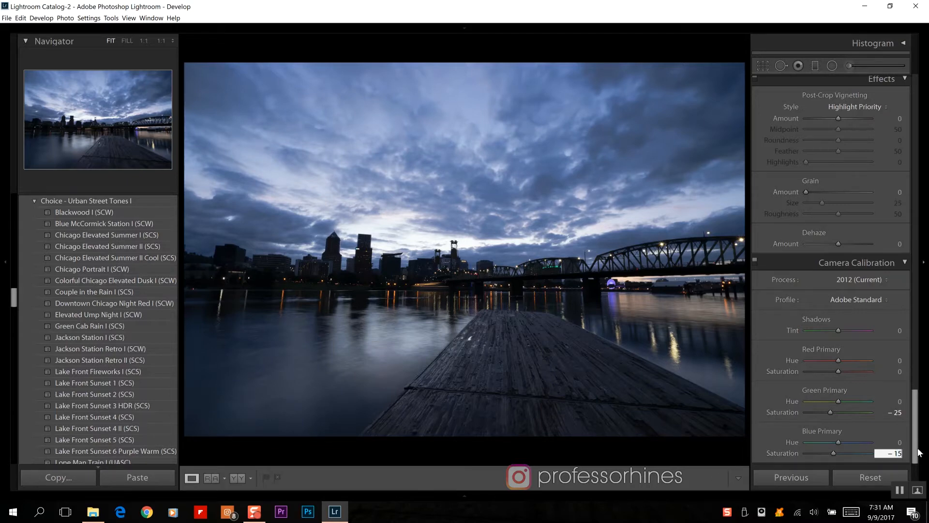
# - Warm the white balance to a temperature of 7500 and set the tint to 0
pyautogui.moveTo(915, 417); pyautogui.dragTo(916, 125)
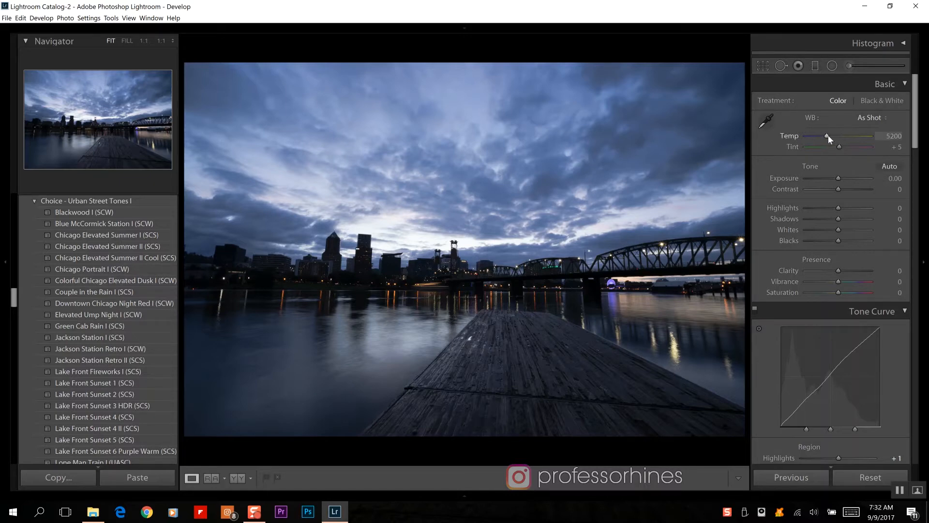
pyautogui.moveTo(829, 135); pyautogui.dragTo(844, 134)
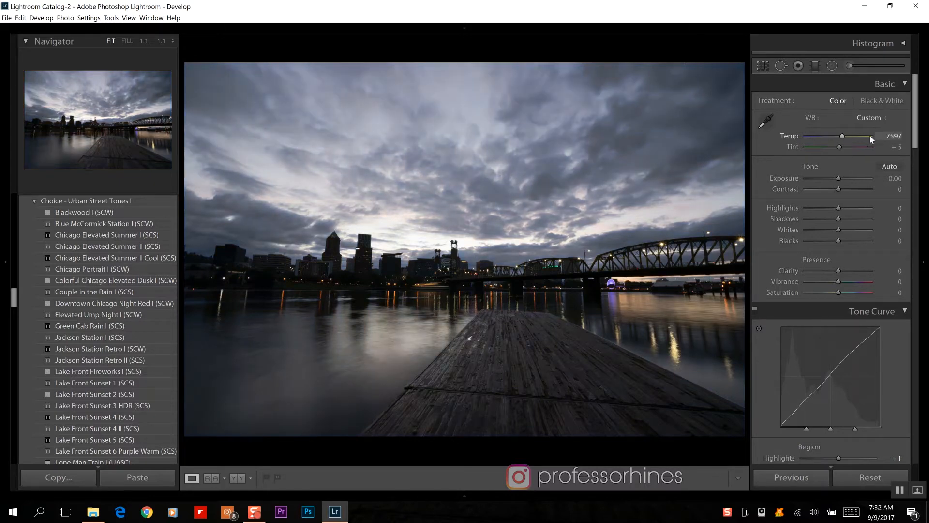
pyautogui.scroll(-10, 881, 136)
pyautogui.moveTo(915, 426); pyautogui.dragTo(913, 108)
pyautogui.click(898, 136)
pyautogui.press('BackSpace')
pyautogui.write('00')
pyautogui.press('Return')
pyautogui.click(902, 147)
pyautogui.write('0')
pyautogui.press('Return')
# - Set the basic tone to Exposure +0.22, Contrast -13, Highlights -78, Shadows +100, Whites +4 and Blacks -19
pyautogui.moveTo(839, 178); pyautogui.dragTo(833, 193)
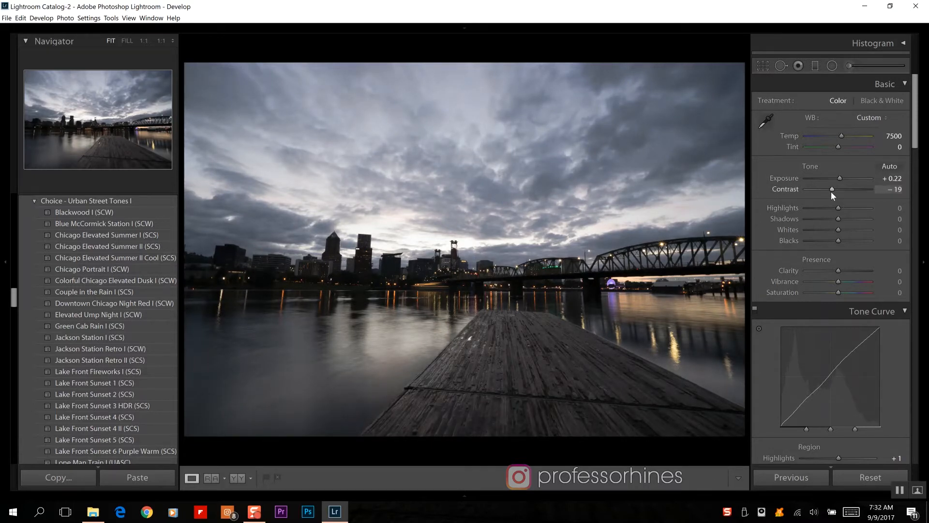
pyautogui.click(834, 192)
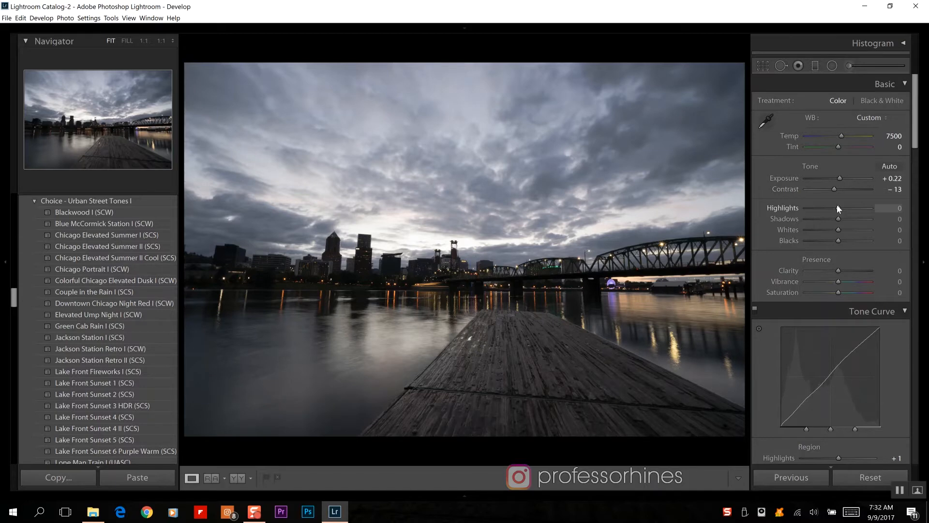
pyautogui.click(815, 208)
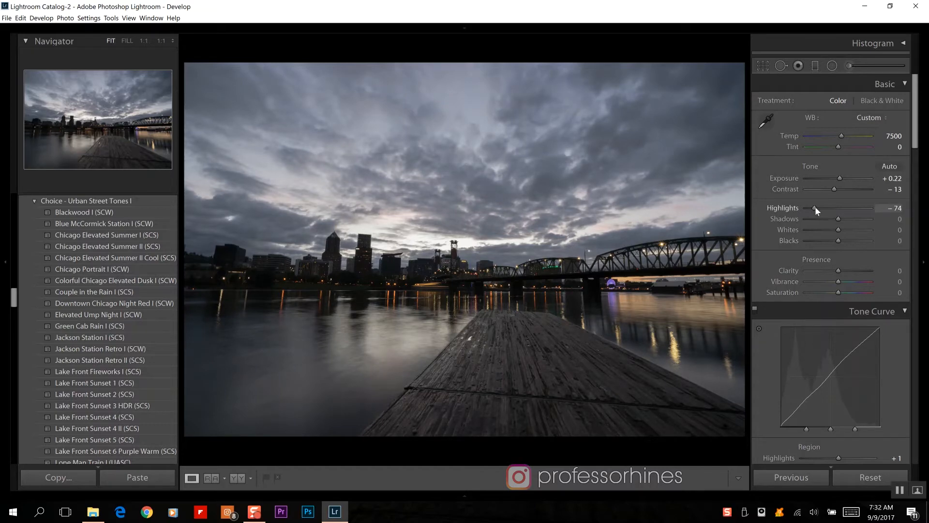
pyautogui.moveTo(816, 207); pyautogui.dragTo(872, 220)
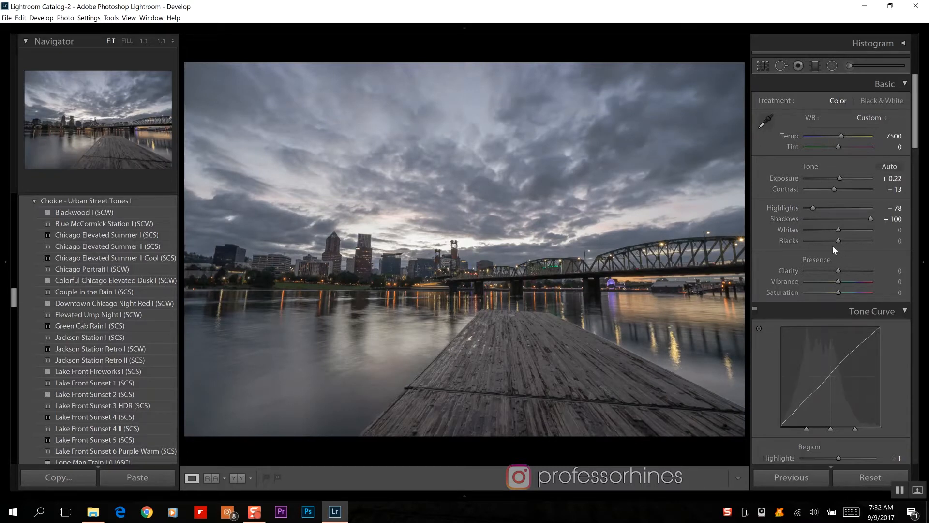
pyautogui.moveTo(838, 231); pyautogui.dragTo(833, 240)
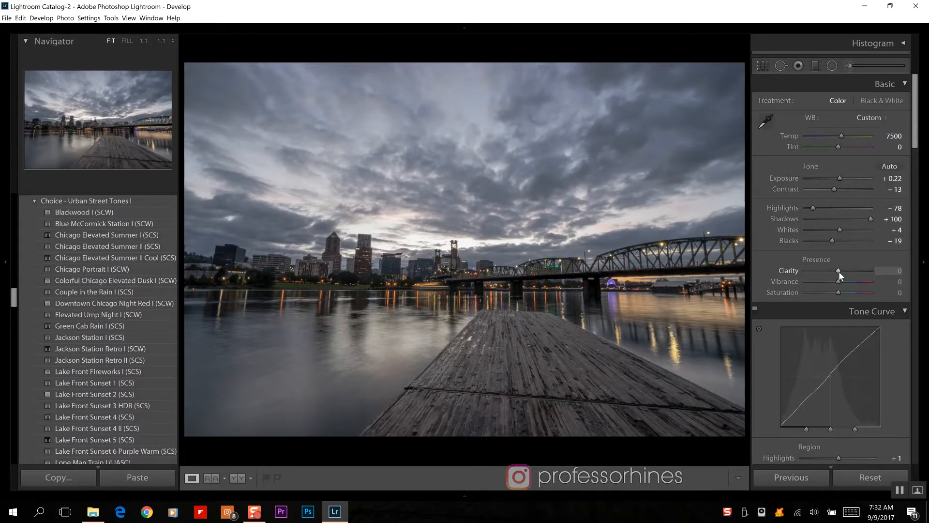
# - Set the photo's Clarity to +66 and slightly raise its overall Saturation
pyautogui.moveTo(847, 272); pyautogui.dragTo(859, 272)
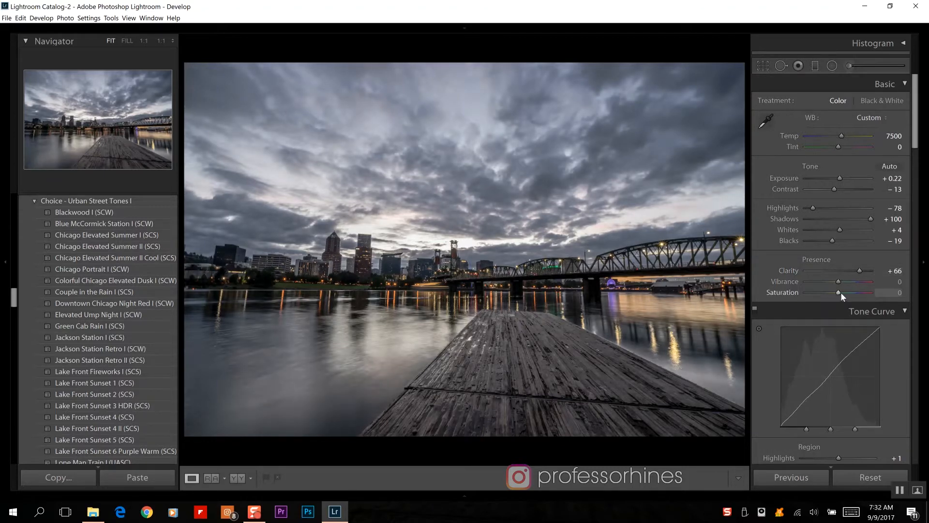
pyautogui.moveTo(841, 291); pyautogui.dragTo(843, 292)
# - Set the HSL saturation to Red +12, Orange +65, Yellow +42, Green +32, Blue +40, Purple +9 and Magenta +18
pyautogui.scroll(-2, 915, 154)
pyautogui.moveTo(915, 154); pyautogui.dragTo(913, 224)
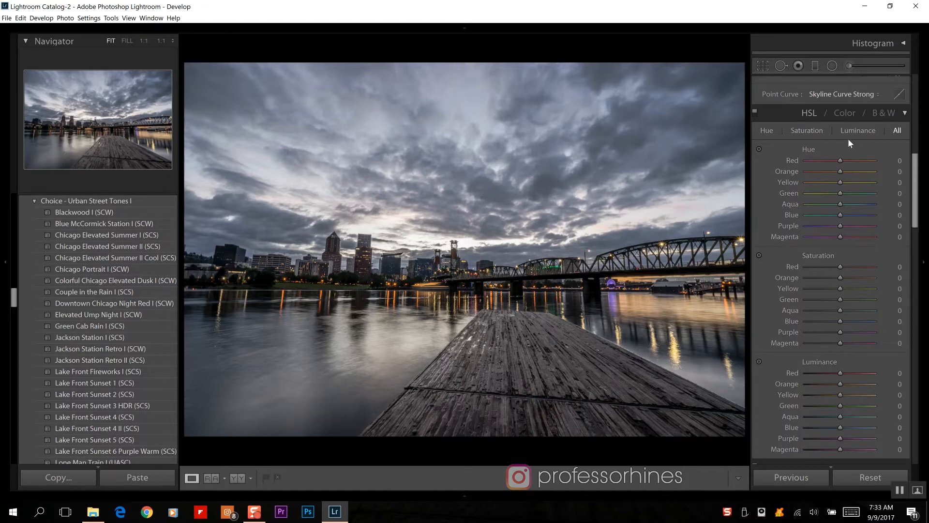
pyautogui.moveTo(839, 269); pyautogui.dragTo(844, 269)
pyautogui.moveTo(840, 278); pyautogui.dragTo(853, 276)
pyautogui.moveTo(859, 277); pyautogui.dragTo(856, 289)
pyautogui.moveTo(843, 303); pyautogui.dragTo(851, 297)
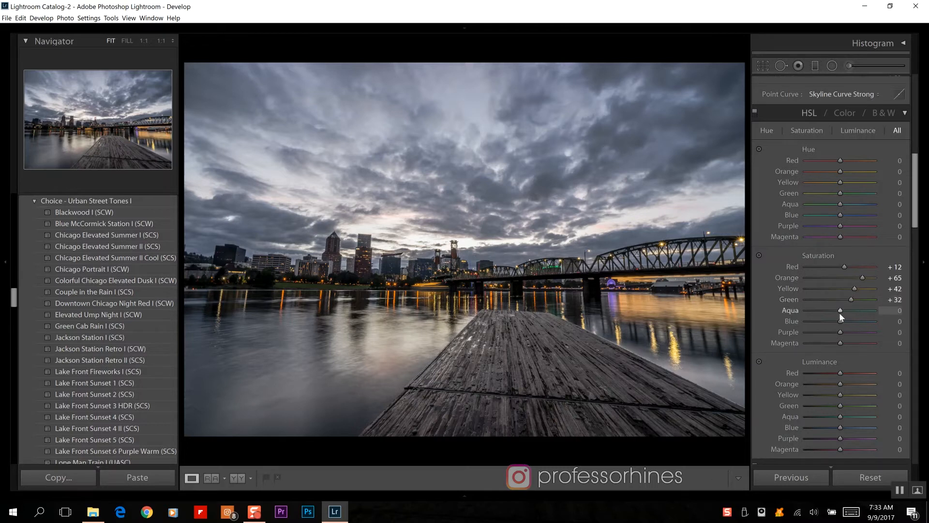
pyautogui.moveTo(841, 325); pyautogui.dragTo(852, 323)
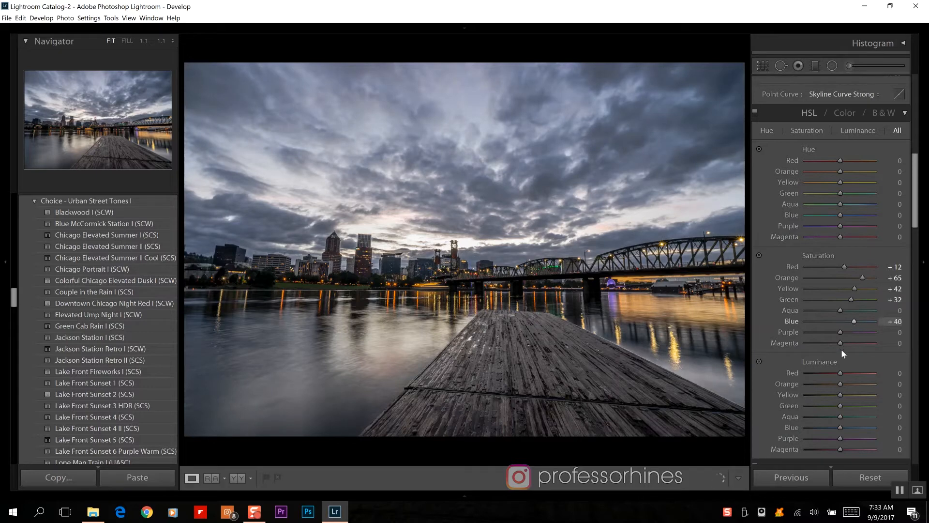
pyautogui.moveTo(840, 332); pyautogui.dragTo(848, 342)
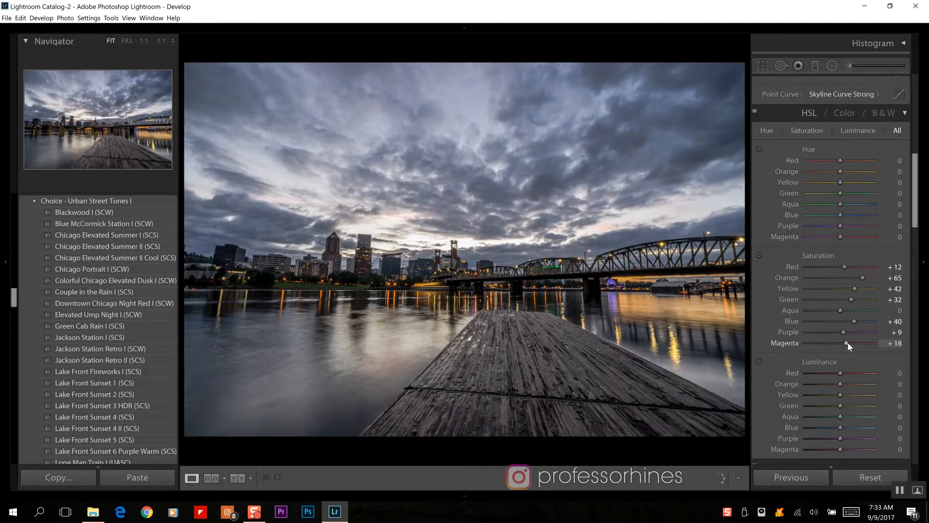
# - Set the HSL luminance to Red +63, Orange +17, Yellow -14, Green +11 and Purple -15
pyautogui.moveTo(840, 374); pyautogui.dragTo(863, 373)
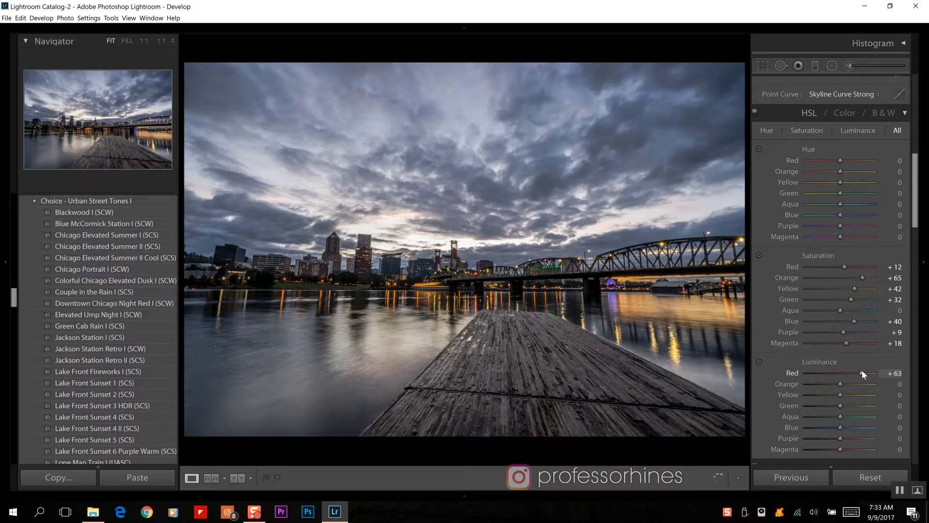
pyautogui.moveTo(841, 384); pyautogui.dragTo(838, 396)
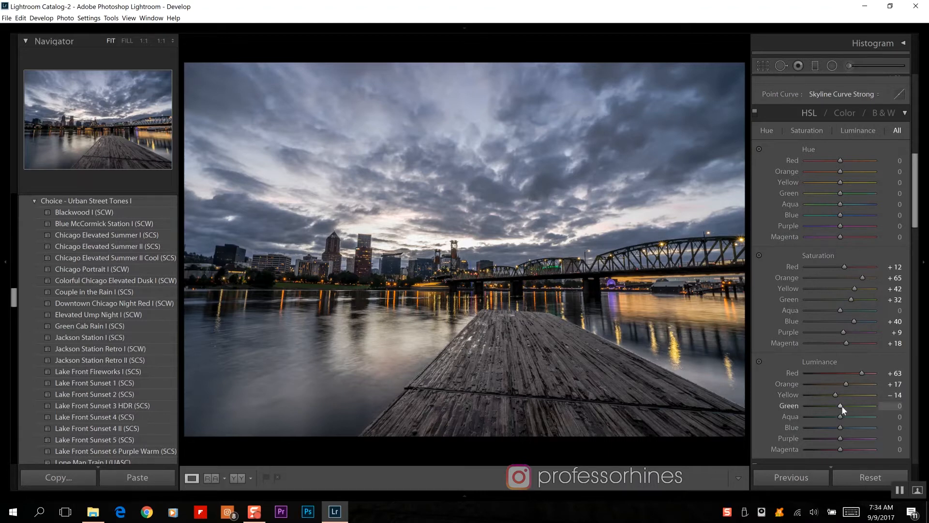
pyautogui.moveTo(842, 405); pyautogui.dragTo(846, 406)
pyautogui.moveTo(838, 438); pyautogui.dragTo(835, 439)
# - Set the HSL hue to Red -35, Orange -22, Yellow -17, Green +15, Aqua +39, Purple -70 and Magenta +25
pyautogui.moveTo(841, 163); pyautogui.dragTo(833, 163)
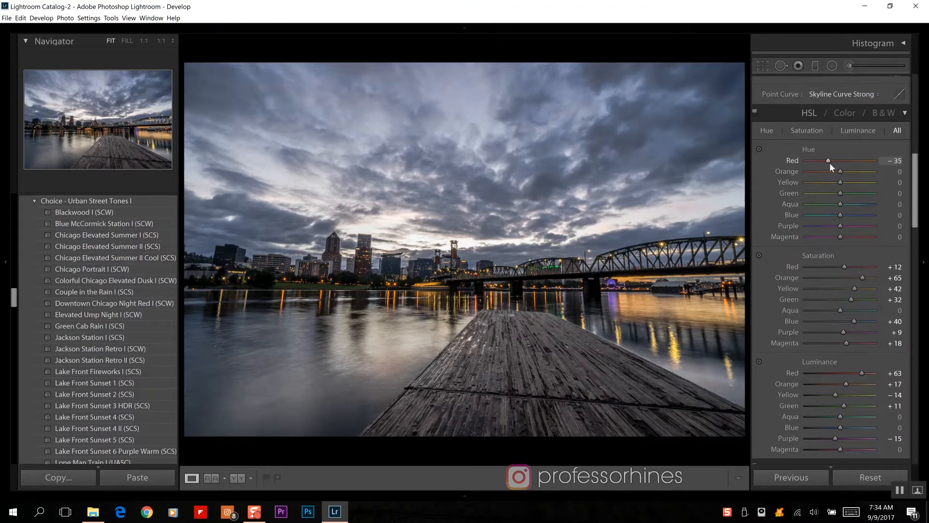
pyautogui.moveTo(841, 171); pyautogui.dragTo(833, 172)
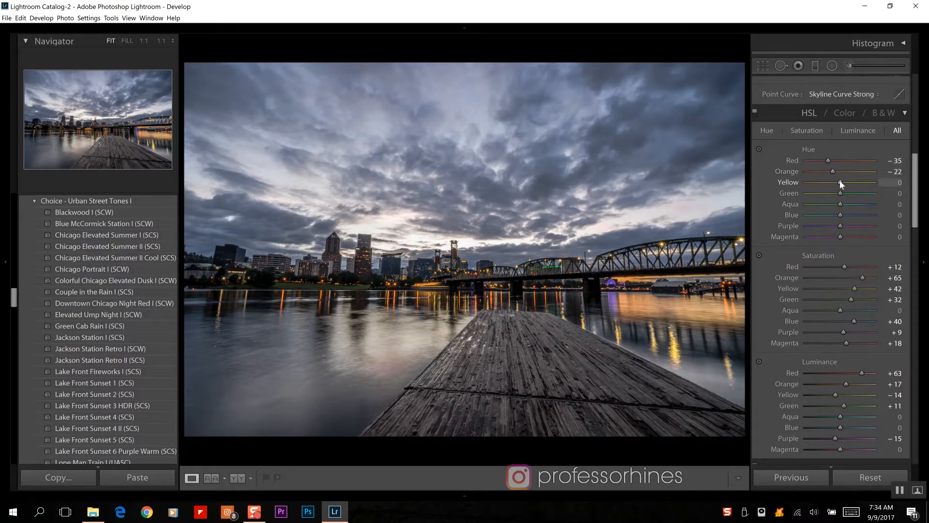
pyautogui.moveTo(840, 182); pyautogui.dragTo(835, 182)
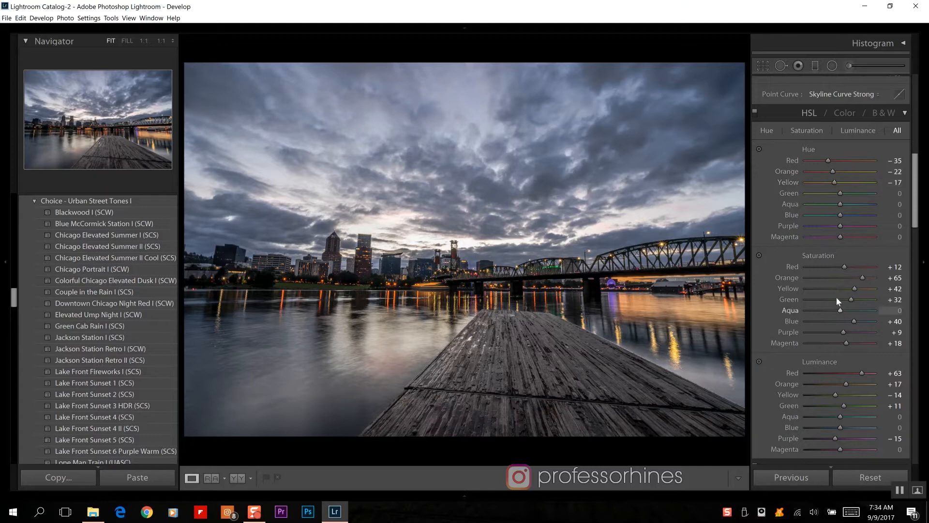
pyautogui.moveTo(841, 194); pyautogui.dragTo(855, 209)
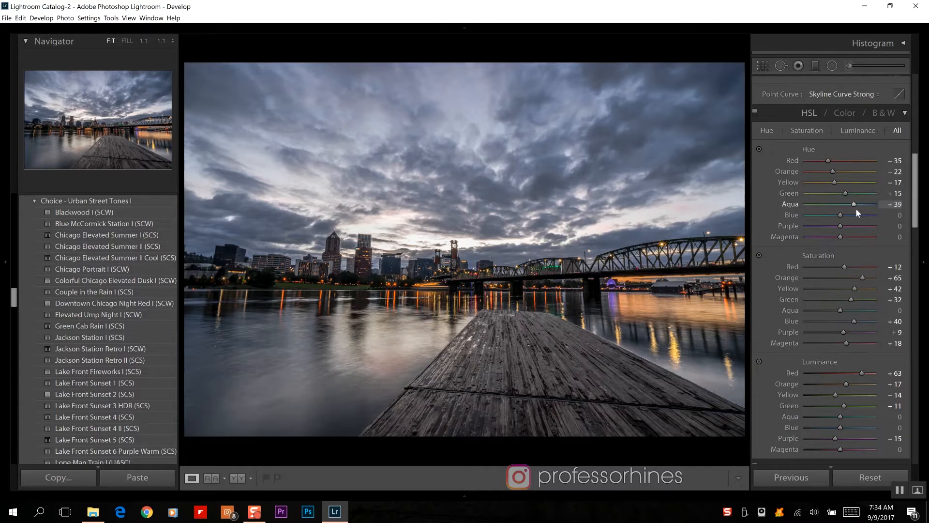
pyautogui.moveTo(815, 231)
pyautogui.mouseDown()
pyautogui.moveTo(876, 226)
pyautogui.moveTo(812, 226)
pyautogui.mouseUp()
pyautogui.moveTo(841, 237); pyautogui.dragTo(849, 236)
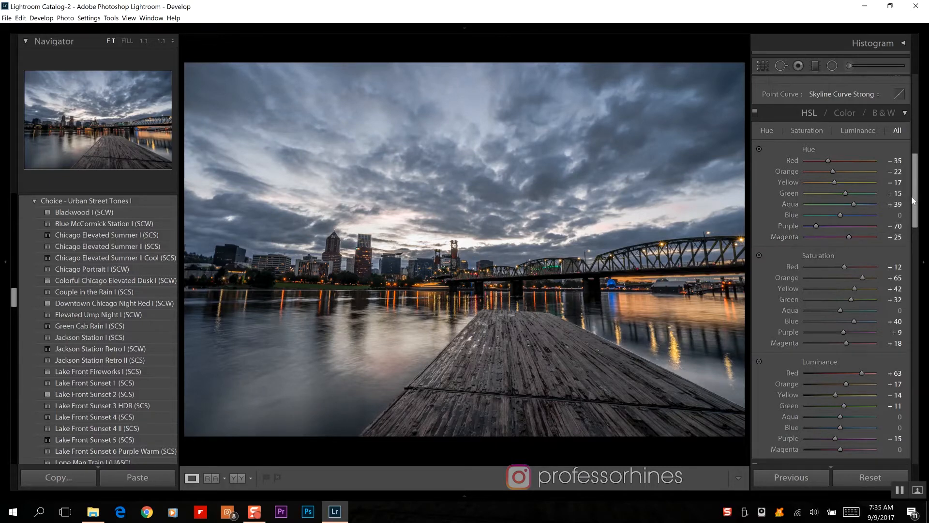
# - Set the split toning highlights to Hue 360 and Saturation 21
pyautogui.moveTo(916, 198); pyautogui.dragTo(915, 244)
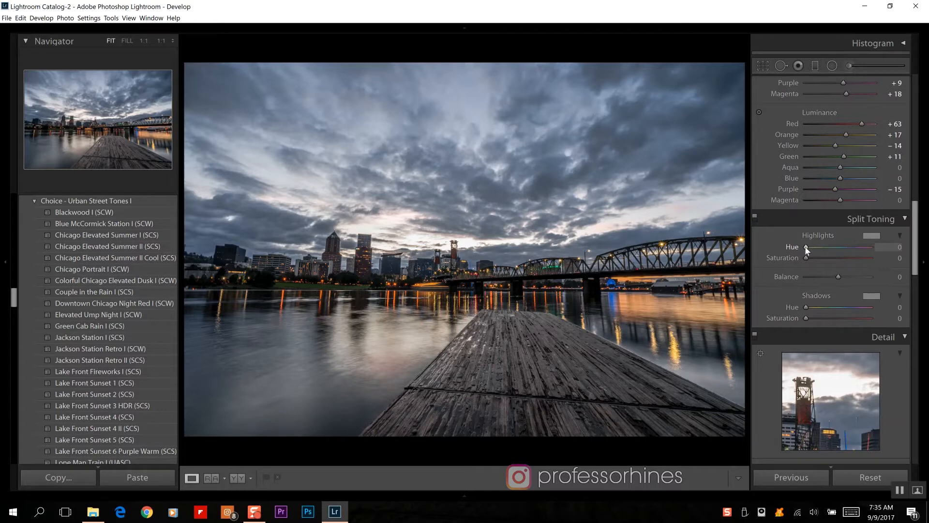
pyautogui.press('Down')
pyautogui.moveTo(807, 254); pyautogui.dragTo(820, 257)
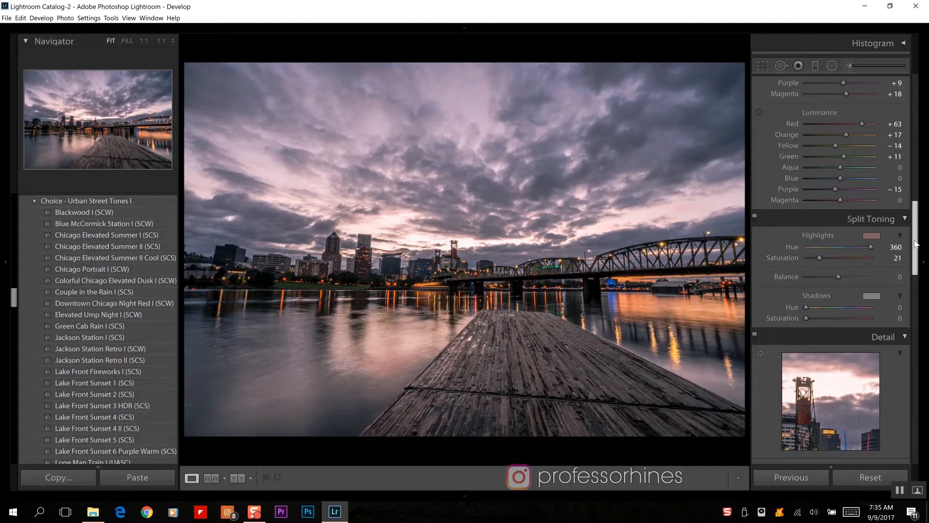
# - Set the sharpening Amount to 95 and Masking to 27, and the noise reduction Luminance to 22
pyautogui.moveTo(917, 243); pyautogui.dragTo(908, 293)
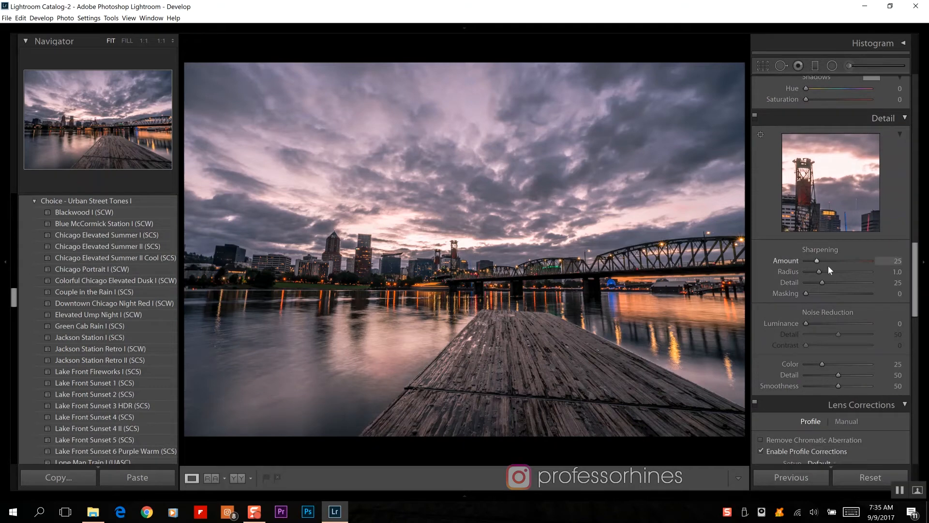
pyautogui.click(842, 261)
pyautogui.moveTo(841, 260); pyautogui.dragTo(844, 260)
pyautogui.moveTo(844, 260); pyautogui.dragTo(847, 260)
pyautogui.moveTo(812, 295); pyautogui.dragTo(821, 324)
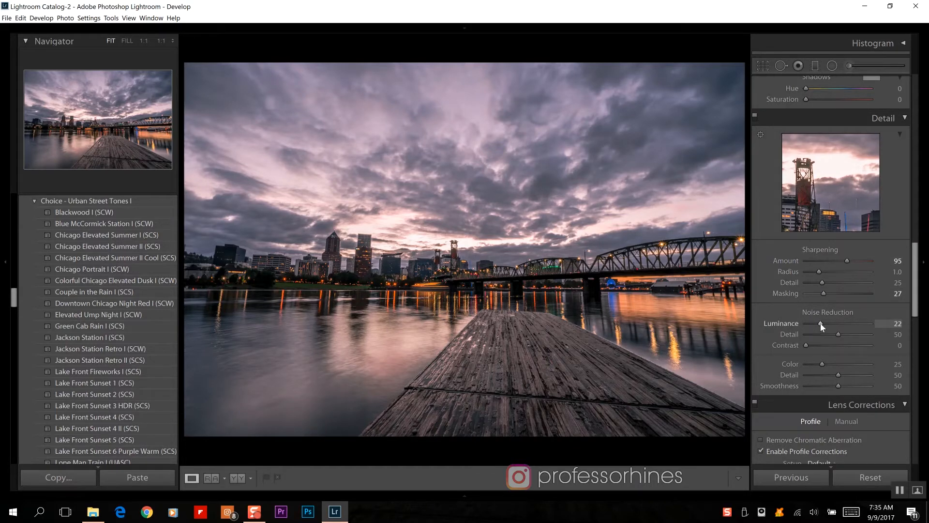
# - Set the lens profile's Vignetting correction amount to 86
pyautogui.scroll(-5, 830, 349)
pyautogui.moveTo(839, 359); pyautogui.dragTo(832, 359)
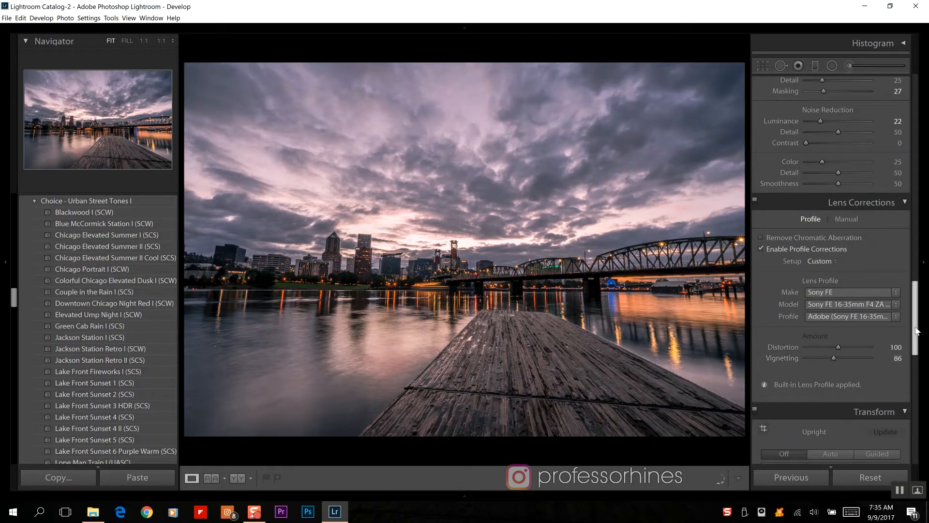
# - Try the Level Upright correction on the photo and switch Upright back off
pyautogui.moveTo(916, 332); pyautogui.dragTo(915, 386)
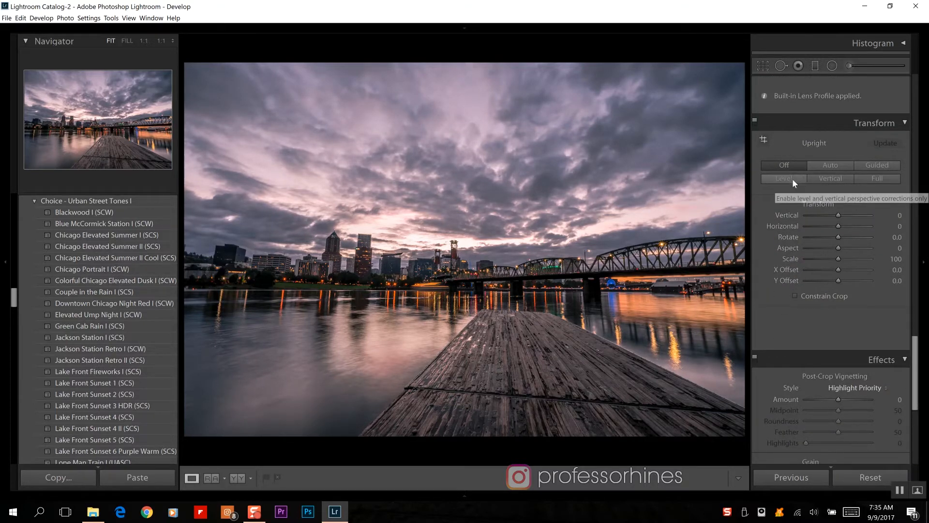
pyautogui.click(788, 179)
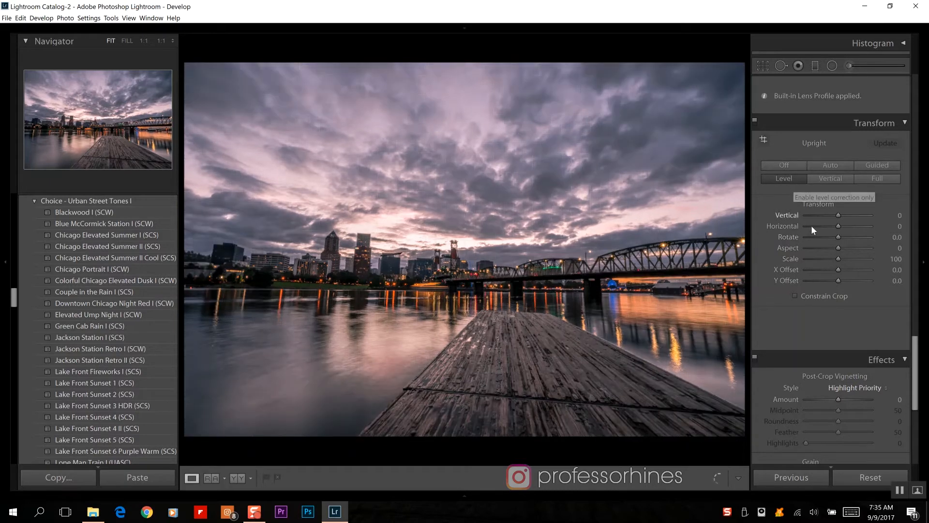
pyautogui.click(783, 165)
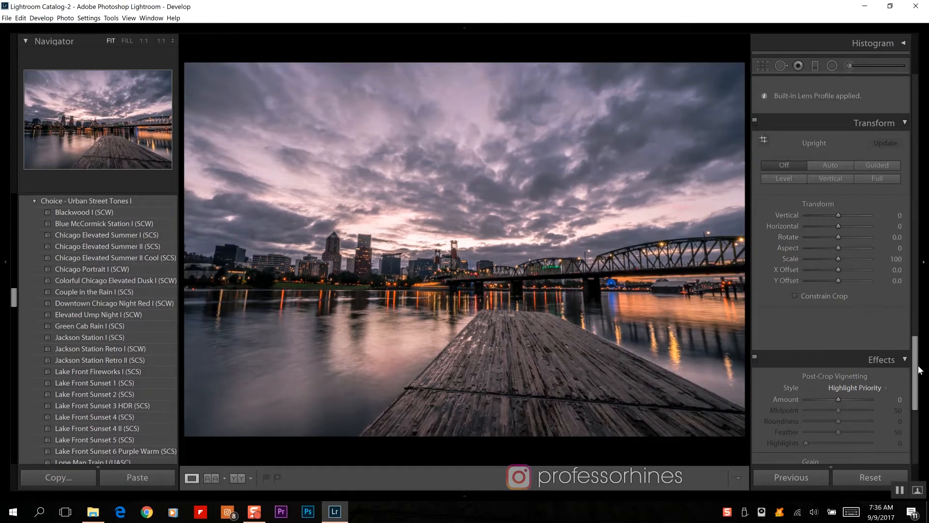
# - Apply a post-crop vignette with Amount -20, Midpoint 0, Roundness +22 and Feather 100
pyautogui.scroll(-3, 915, 378)
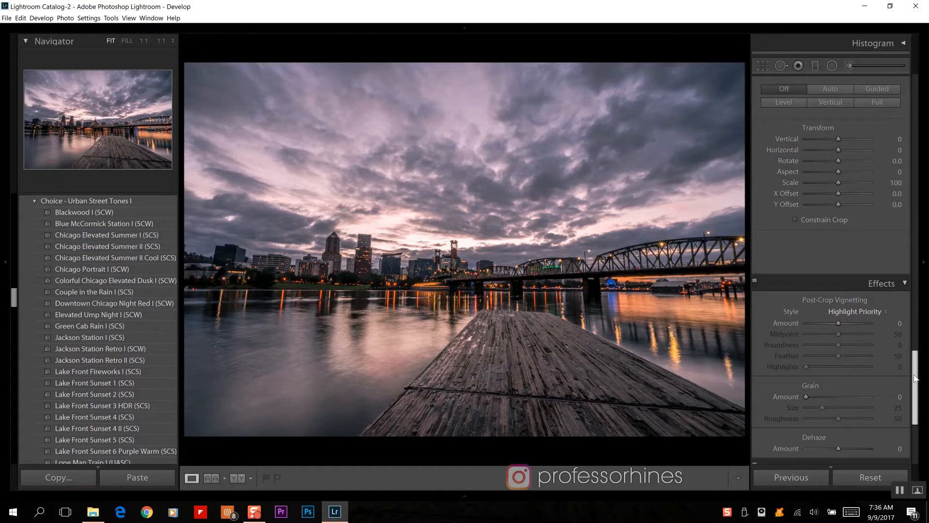
pyautogui.moveTo(915, 378)
pyautogui.mouseDown()
pyautogui.moveTo(917, 386)
pyautogui.moveTo(917, 372)
pyautogui.mouseUp()
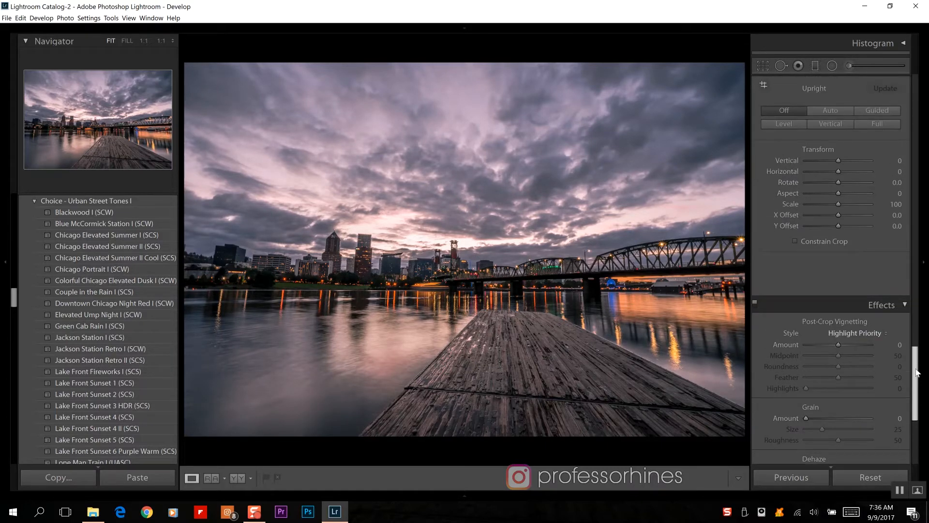
pyautogui.moveTo(918, 372); pyautogui.dragTo(914, 394)
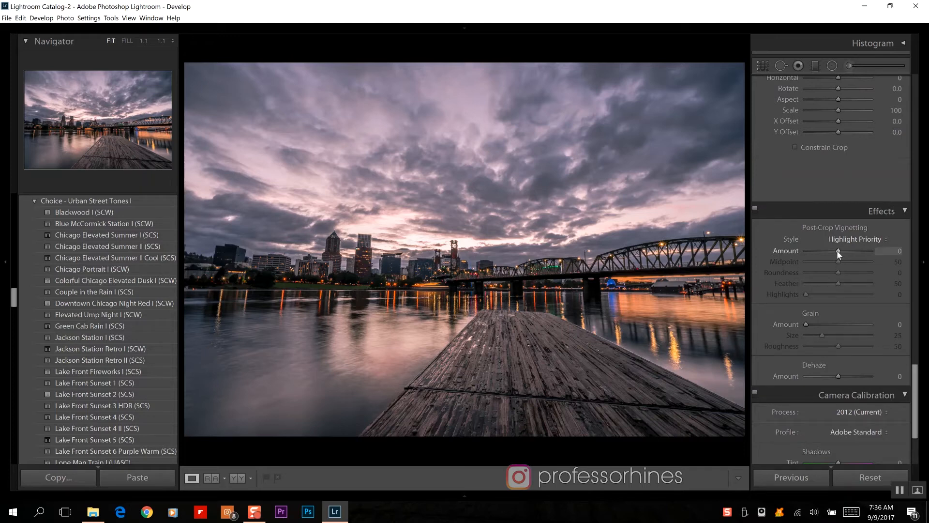
pyautogui.moveTo(838, 251); pyautogui.dragTo(833, 253)
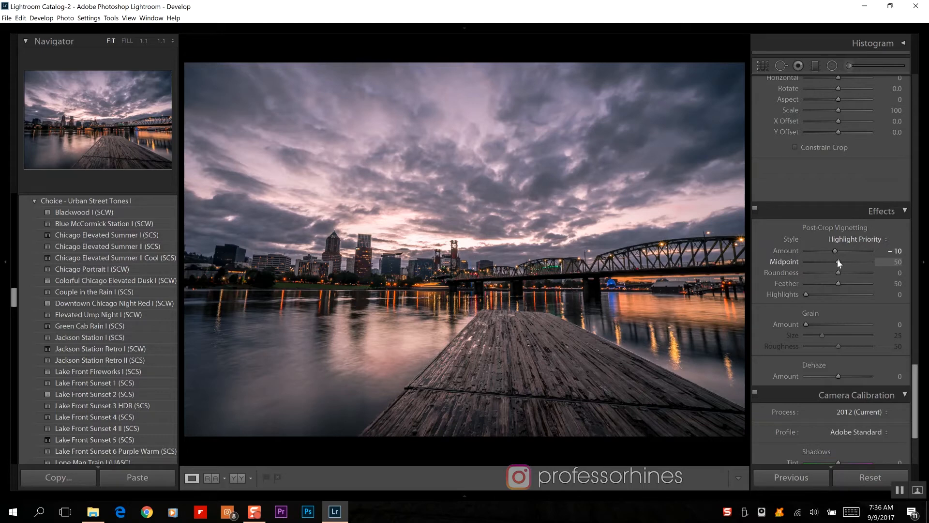
pyautogui.moveTo(839, 263); pyautogui.dragTo(806, 263)
pyautogui.moveTo(835, 249); pyautogui.dragTo(830, 249)
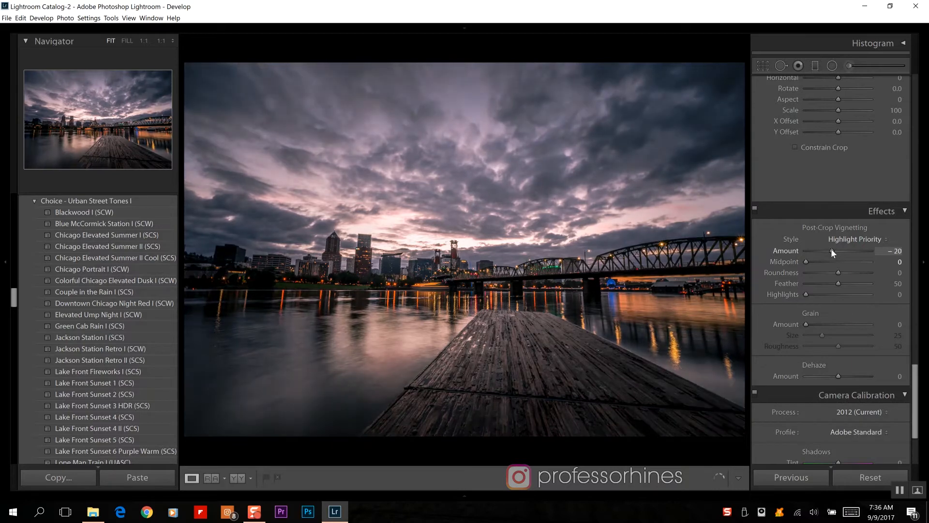
pyautogui.moveTo(839, 284)
pyautogui.mouseDown()
pyautogui.moveTo(872, 284)
pyautogui.moveTo(847, 273)
pyautogui.mouseUp()
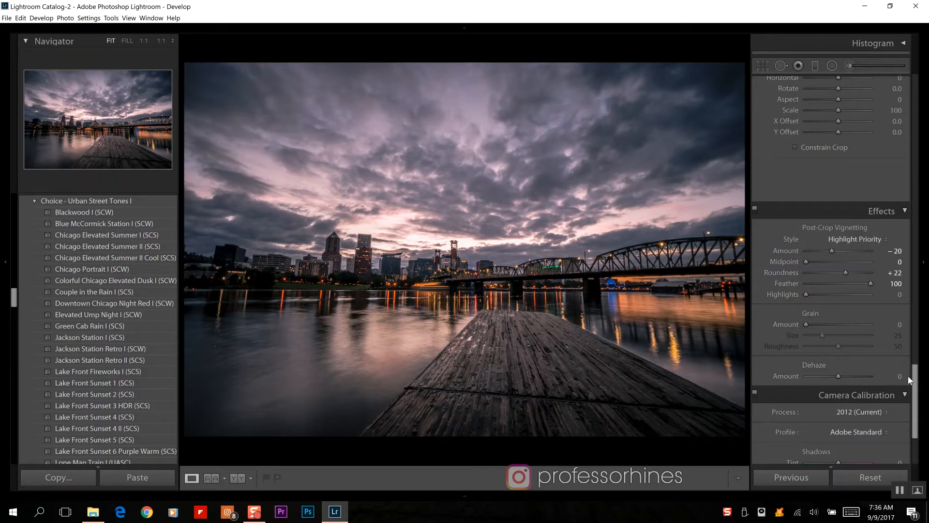
# - Straighten the photo's horizon by setting the crop angle to -0.80, and close the crop tool
pyautogui.scroll(15, 909, 380)
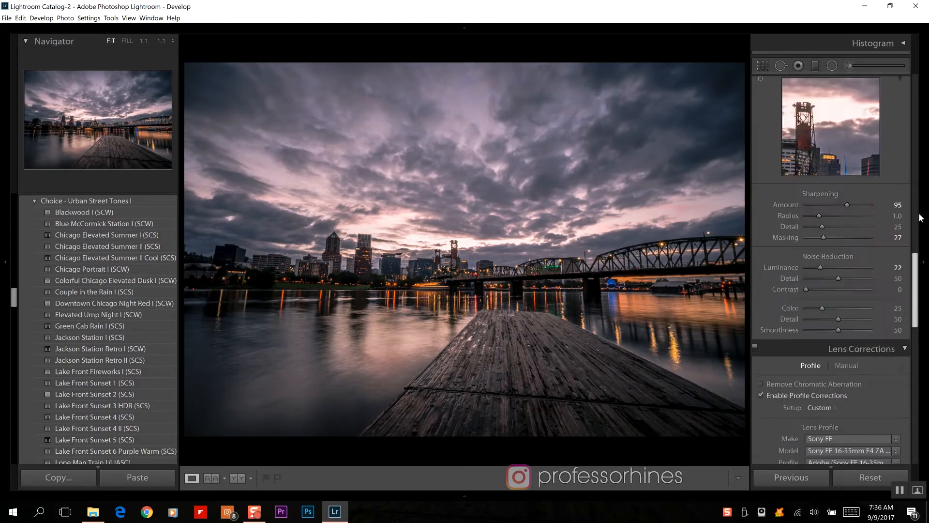
pyautogui.click(763, 67)
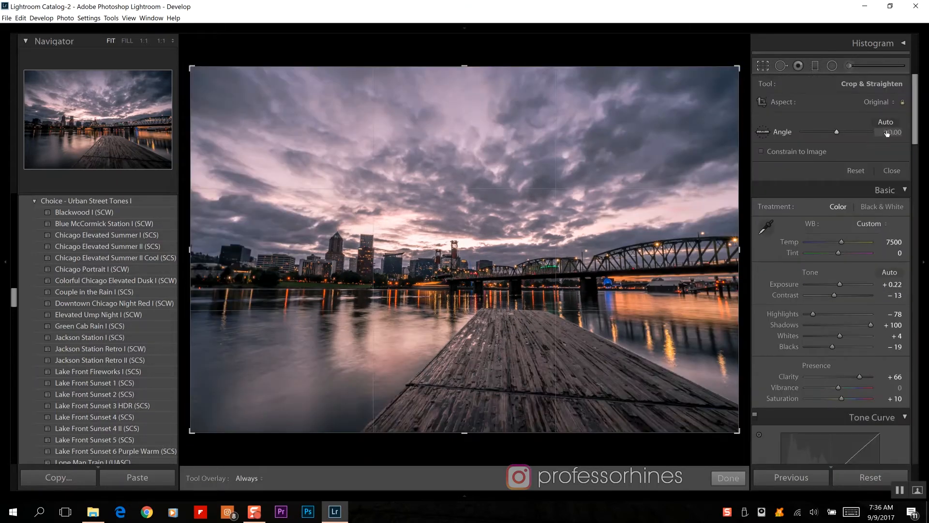
pyautogui.click(887, 130)
pyautogui.write('-0.0')
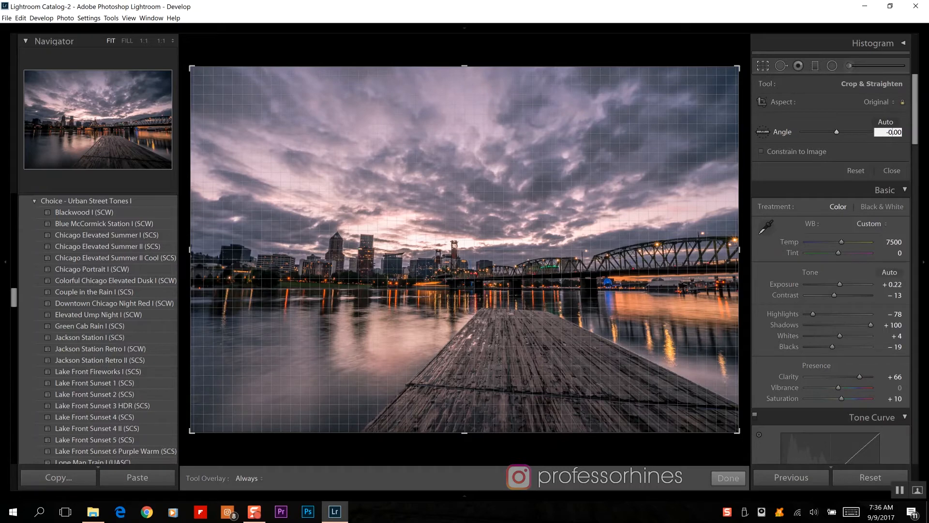
pyautogui.press('BackSpace')
pyautogui.write('8')
pyautogui.press('Return')
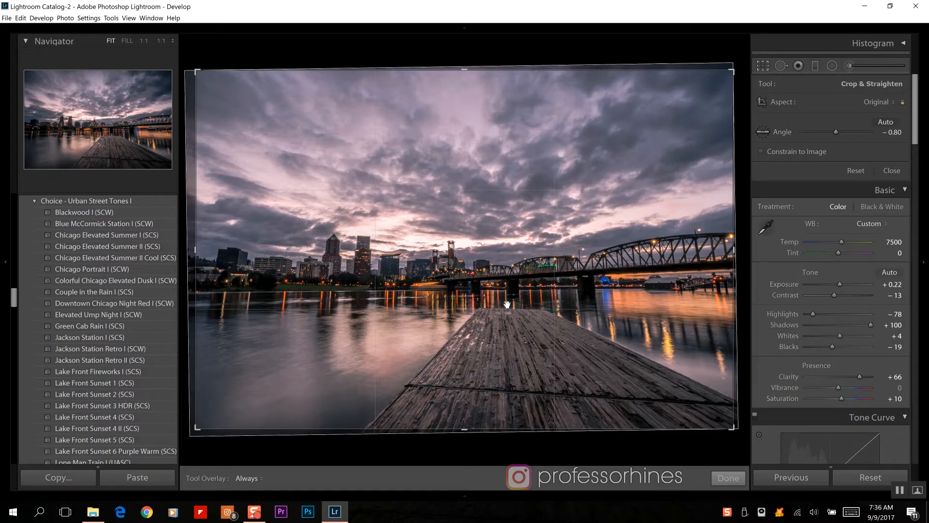
pyautogui.click(896, 169)
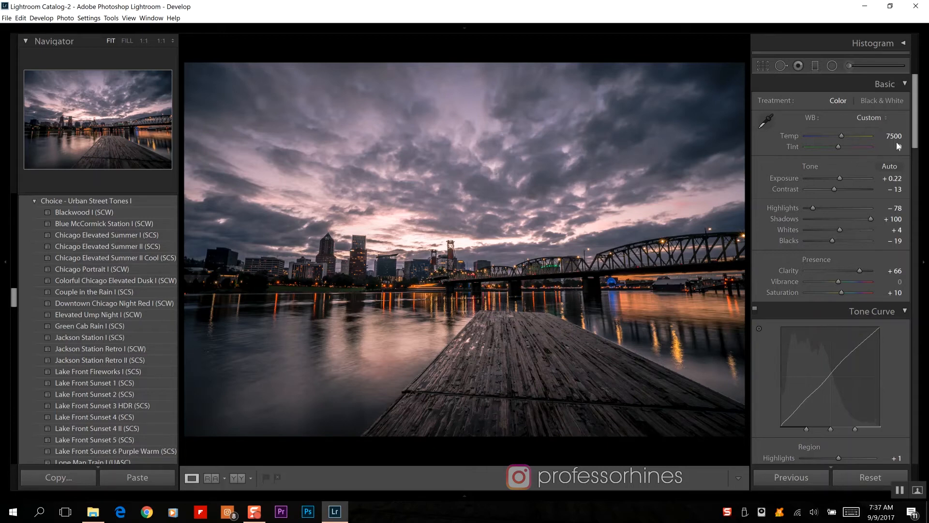
# - Paint an adjustment brush mask with Exposure 0.20 across the whole skyline and the bridge
pyautogui.click(849, 66)
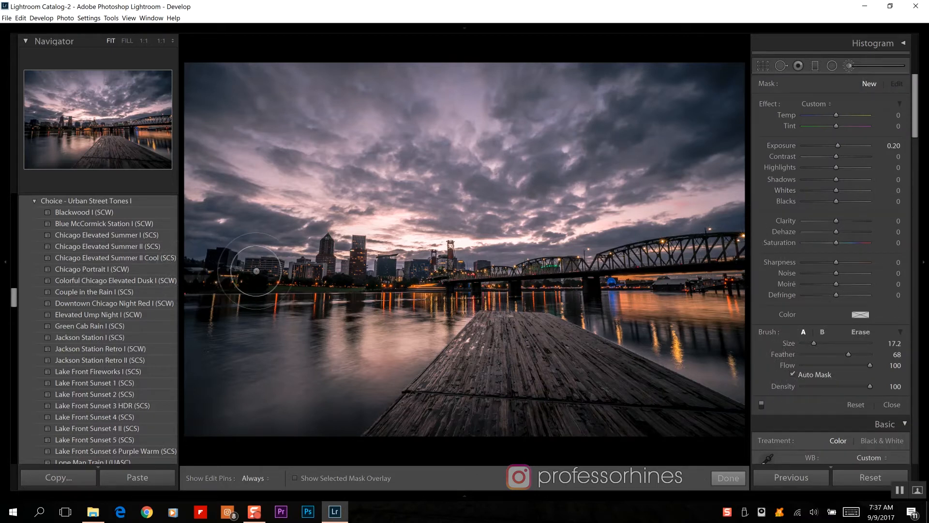
pyautogui.moveTo(183, 276)
pyautogui.mouseDown()
pyautogui.moveTo(329, 265)
pyautogui.moveTo(370, 277)
pyautogui.moveTo(364, 265)
pyautogui.moveTo(428, 281)
pyautogui.moveTo(430, 273)
pyautogui.moveTo(399, 271)
pyautogui.moveTo(591, 279)
pyautogui.moveTo(741, 252)
pyautogui.mouseUp()
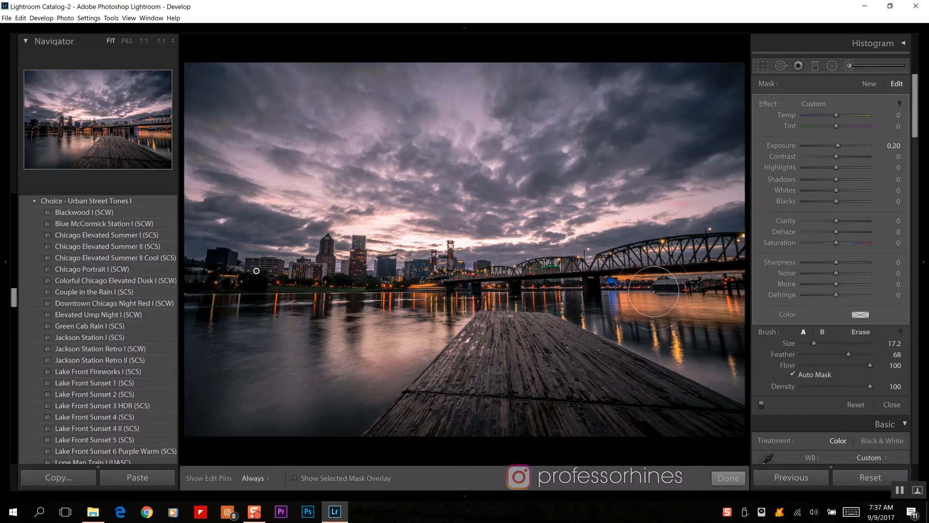
pyautogui.press('h')
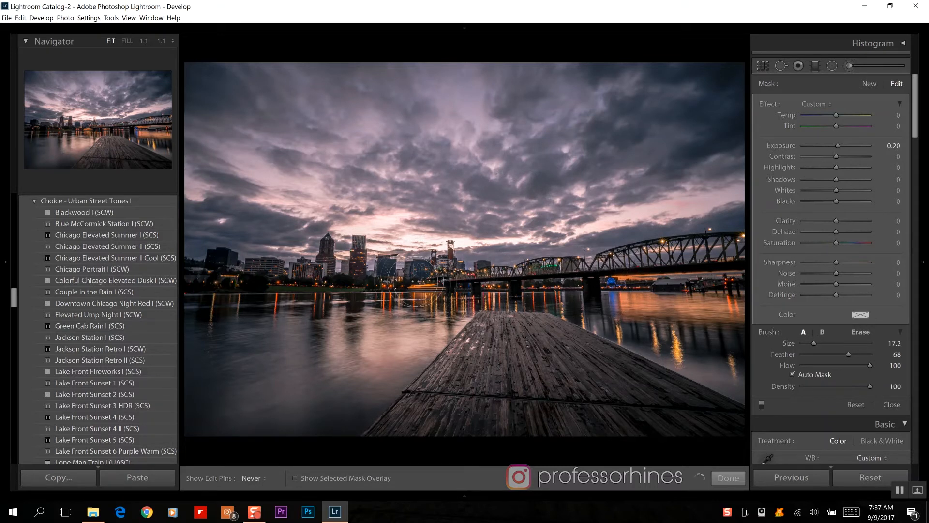
pyautogui.press('h')
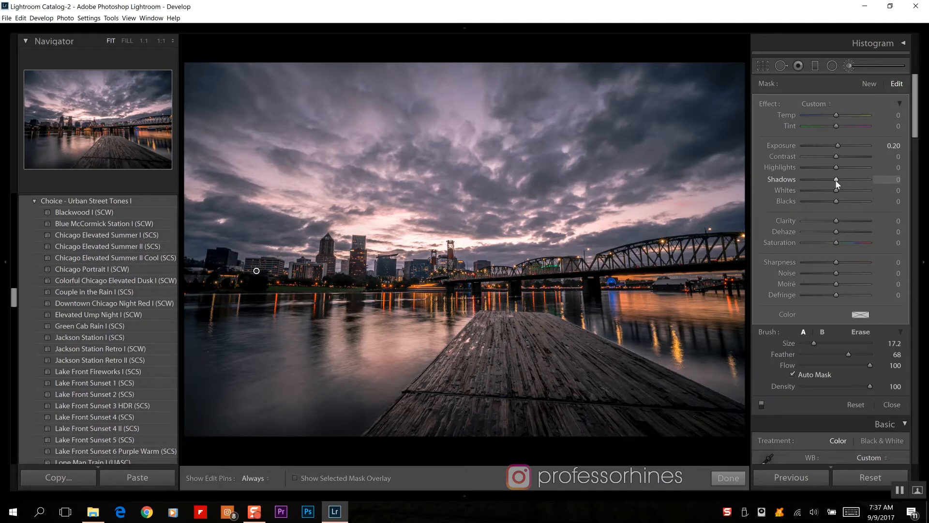
# - Set the skyline brush mask's Shadows to 100 and Exposure to 0.60
pyautogui.click(893, 145)
pyautogui.moveTo(891, 145); pyautogui.dragTo(896, 145)
pyautogui.write('4')
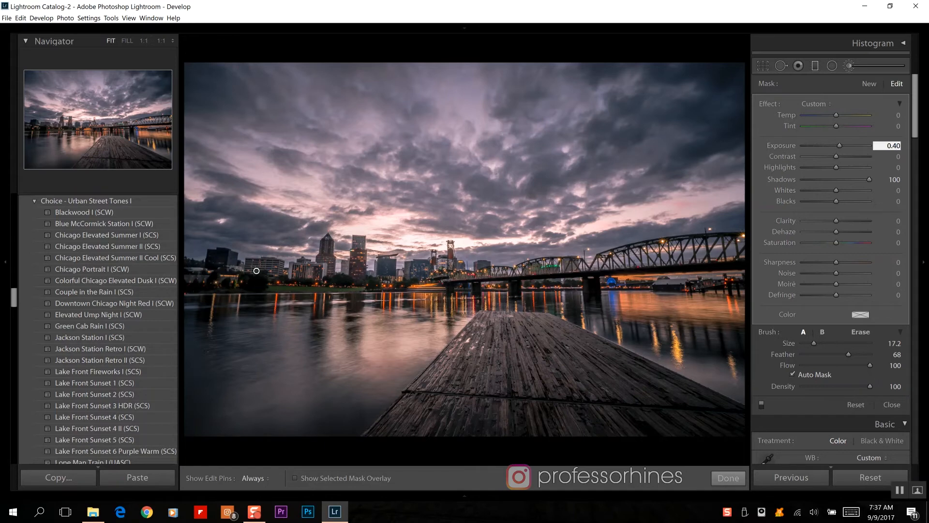
pyautogui.write('6')
pyautogui.press('Return')
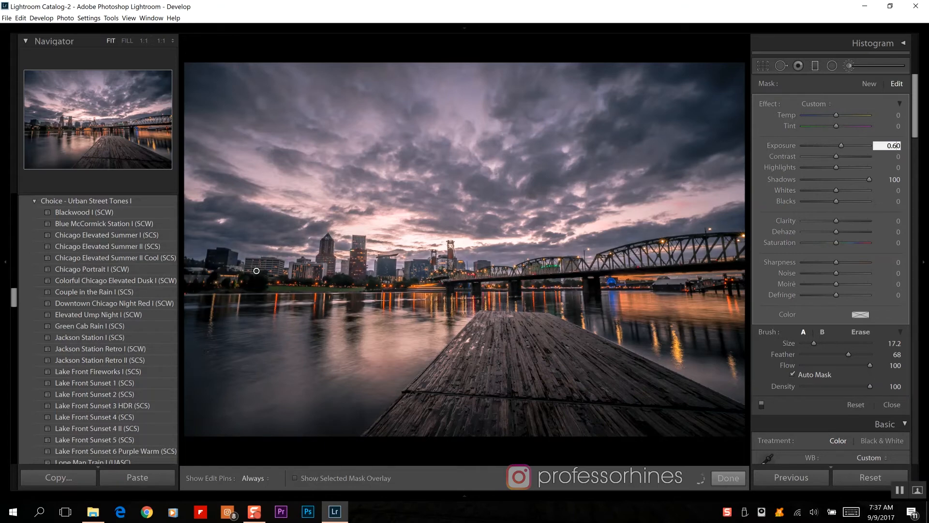
# - Set the skyline brush mask's Blacks to 6 and close the adjustment brush
pyautogui.click(836, 203)
pyautogui.moveTo(838, 204); pyautogui.dragTo(840, 204)
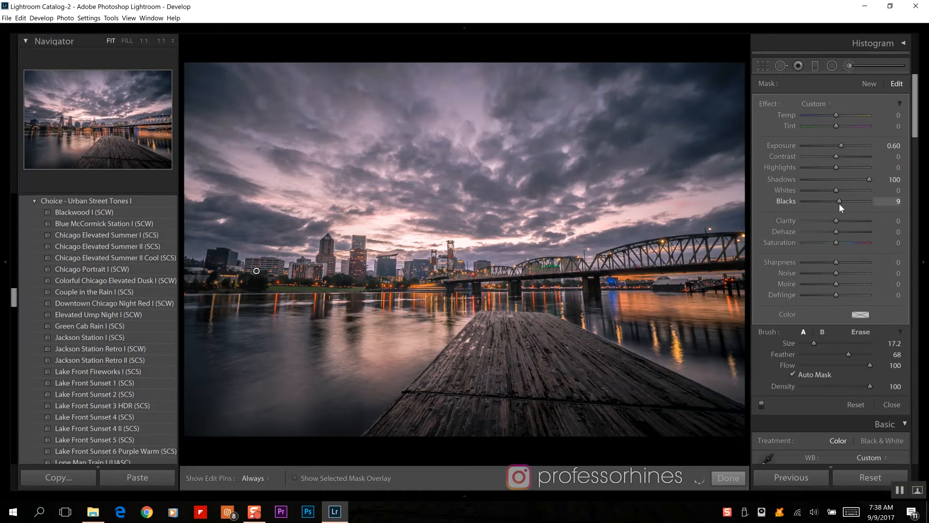
pyautogui.click(894, 200)
pyautogui.write('25')
pyautogui.press('Return')
pyautogui.click(894, 200)
pyautogui.write('8')
pyautogui.press('BackSpace')
pyautogui.write('6')
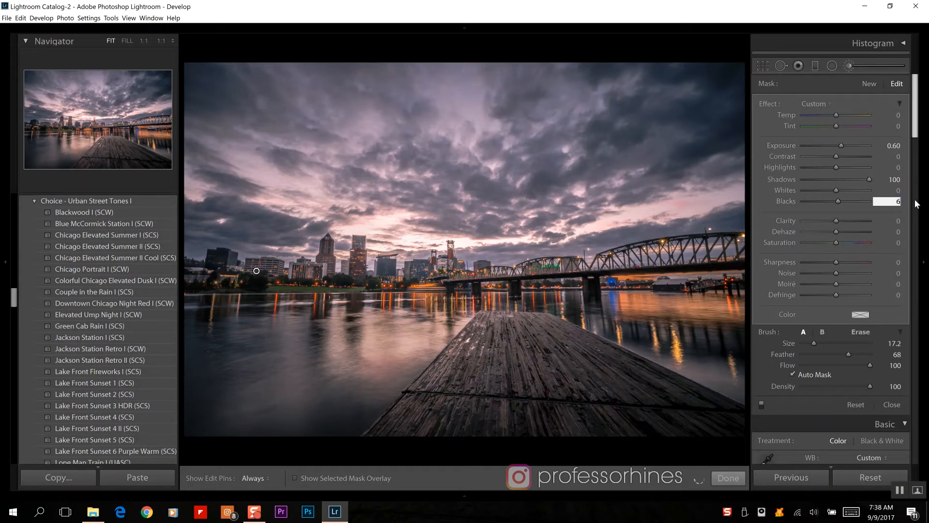
pyautogui.click(892, 405)
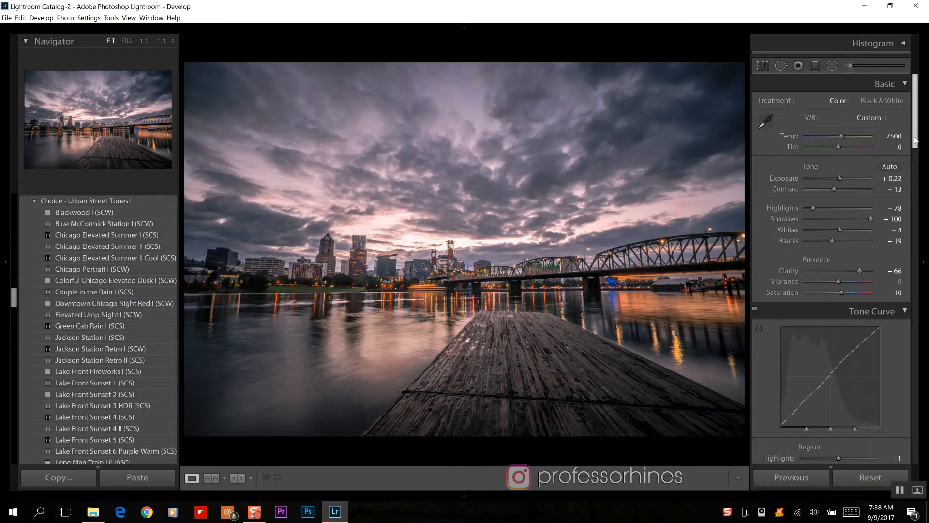
pyautogui.moveTo(915, 141); pyautogui.dragTo(915, 144)
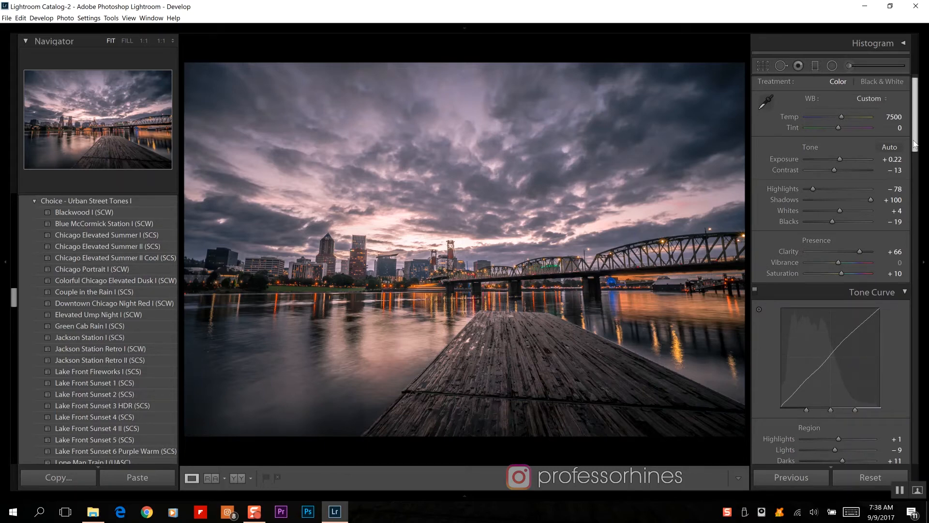
pyautogui.moveTo(915, 144); pyautogui.dragTo(911, 172)
pyautogui.scroll(3, 902, 174)
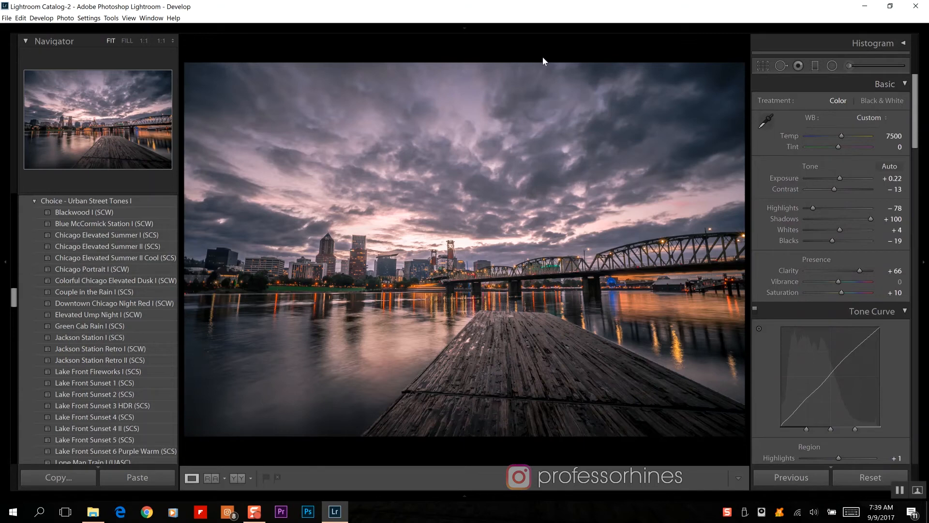
# - Export the edited photo as an uncompressed 16-bit sRGB TIFF, using a unique name instead of overwriting the existing file
pyautogui.click(7, 18)
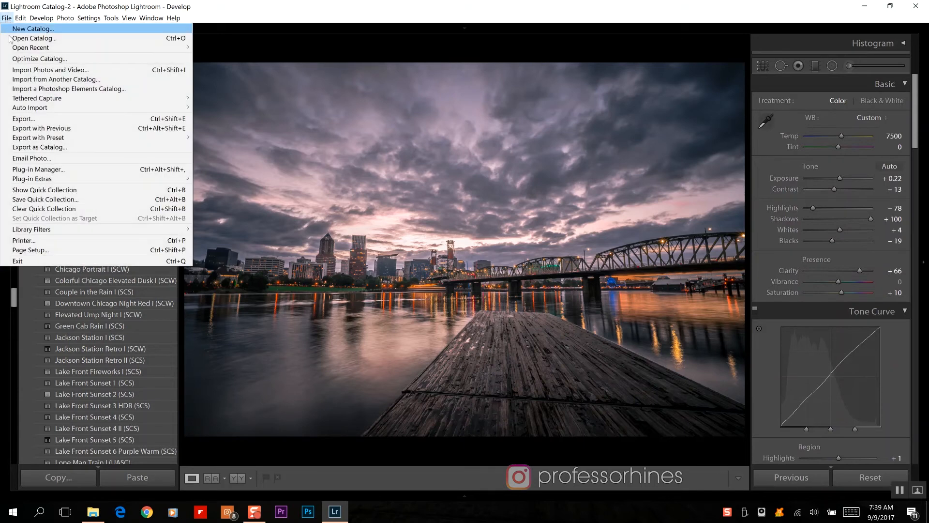
pyautogui.click(58, 119)
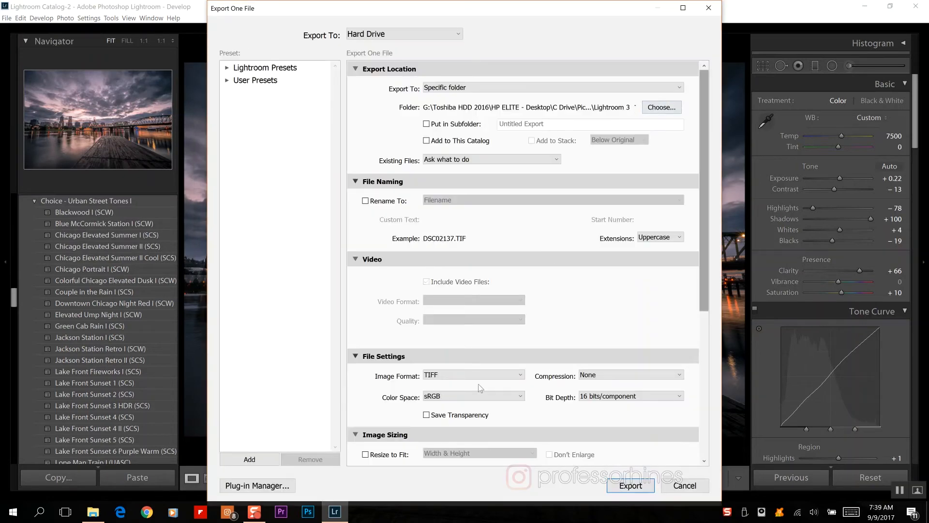
pyautogui.click(466, 375)
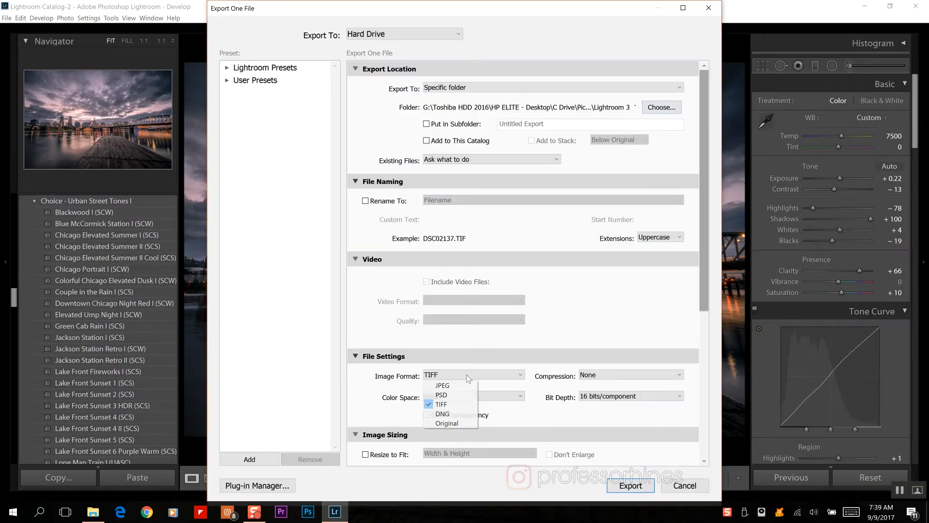
pyautogui.click(634, 397)
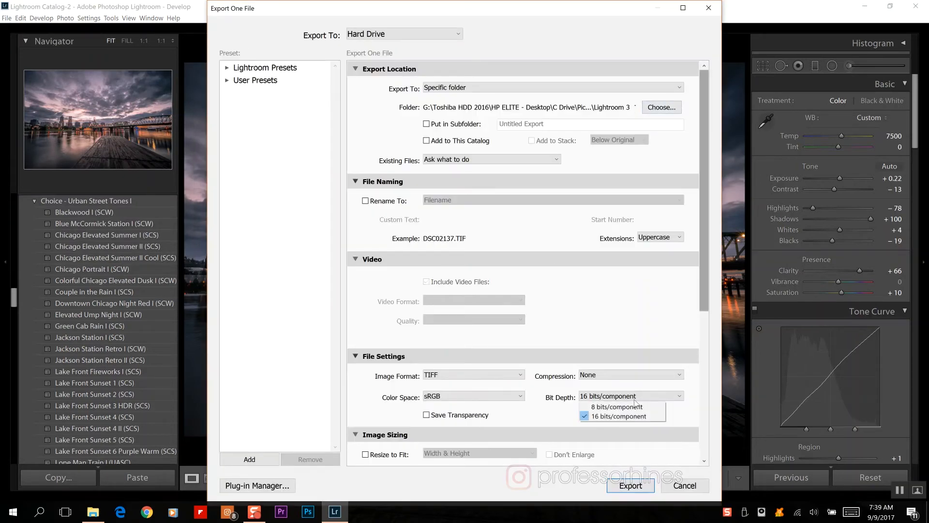
pyautogui.click(625, 487)
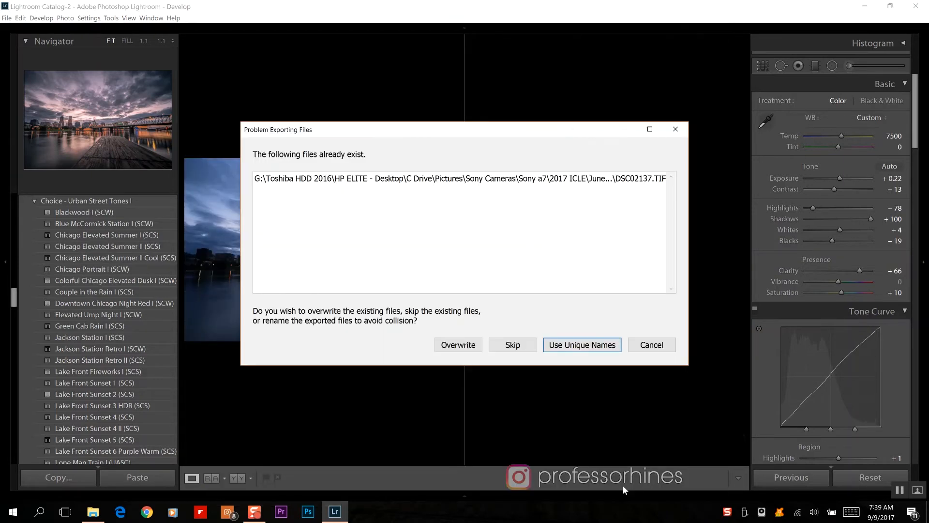
pyautogui.click(571, 344)
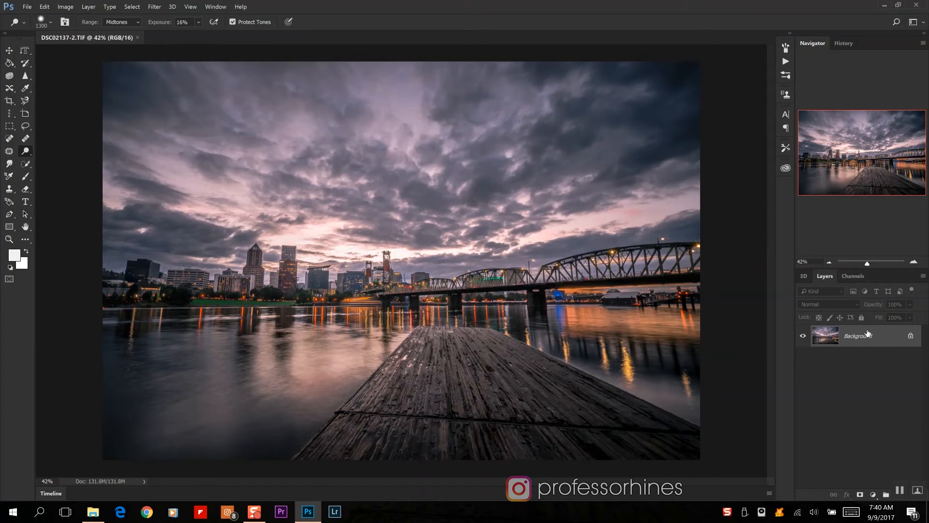
# - In Photoshop, render a 50-300mm Zoom lens flare at 100% brightness in the sky above the skyline, and undo it
pyautogui.click(163, 9)
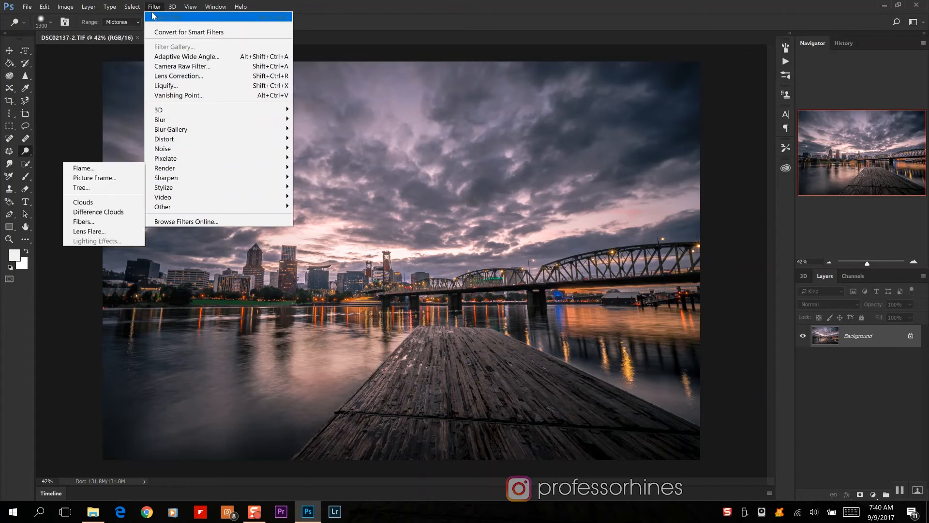
pyautogui.moveTo(160, 168)
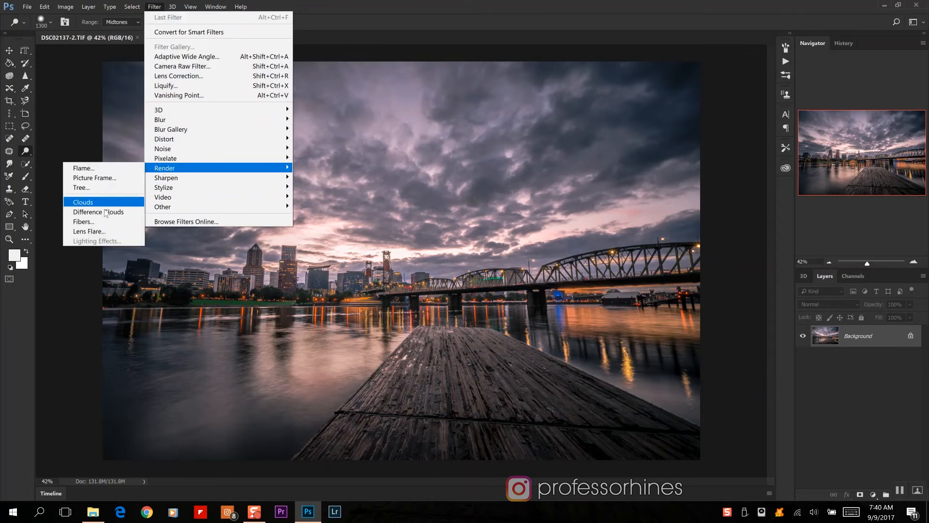
pyautogui.click(102, 231)
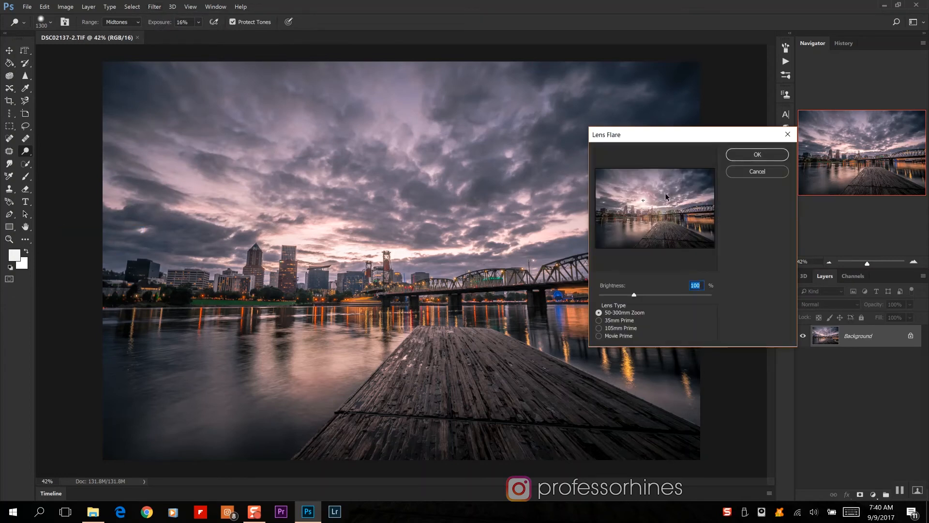
pyautogui.click(763, 155)
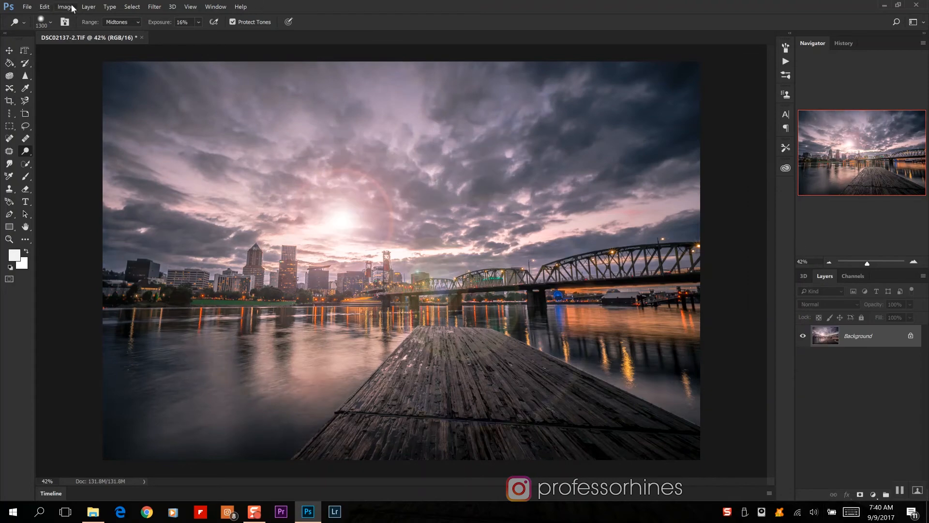
pyautogui.click(44, 6)
pyautogui.click(63, 15)
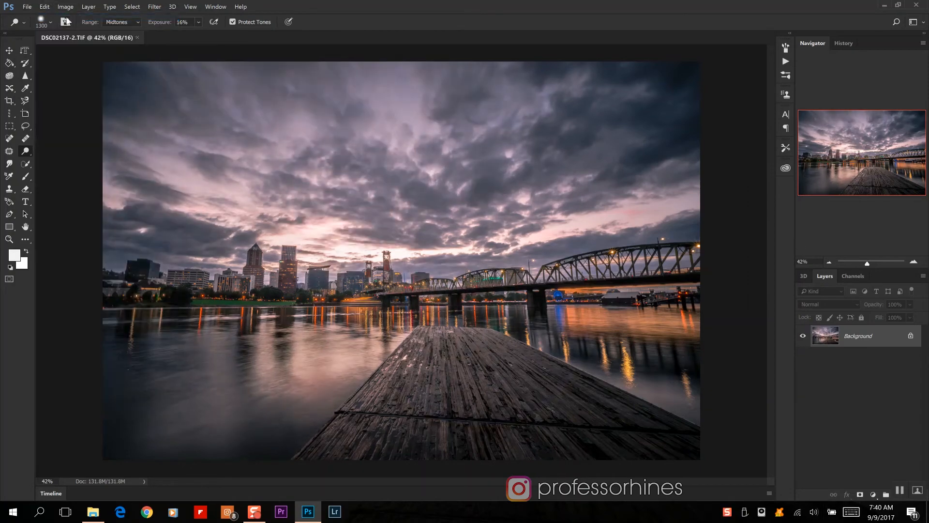
# - Add a solid color fill layer in black (000000) above the background photo
pyautogui.click(89, 6)
pyautogui.moveTo(131, 129)
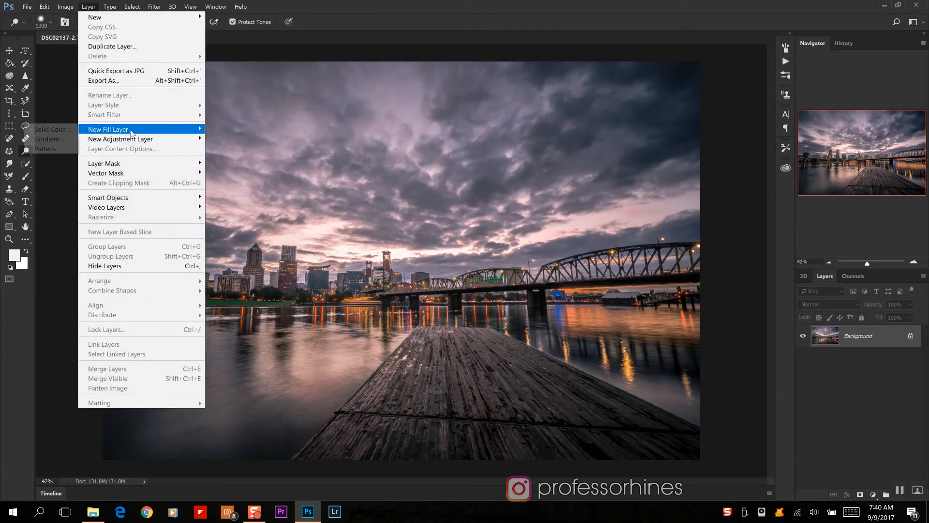
pyautogui.click(46, 129)
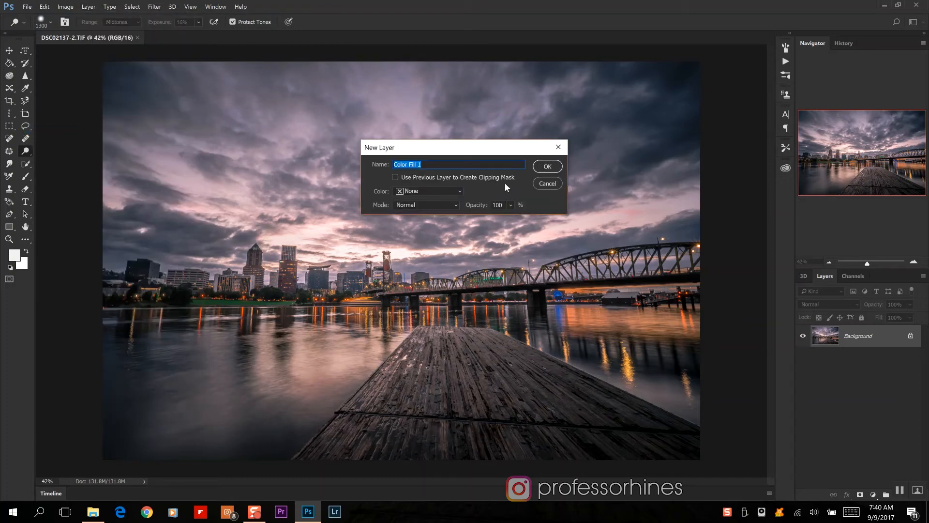
pyautogui.click(548, 168)
pyautogui.write('000000')
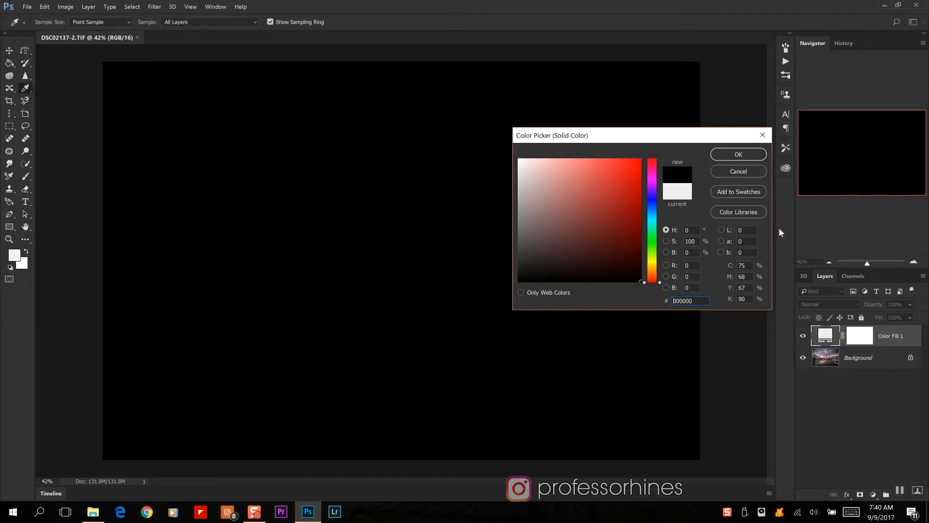
pyautogui.click(738, 154)
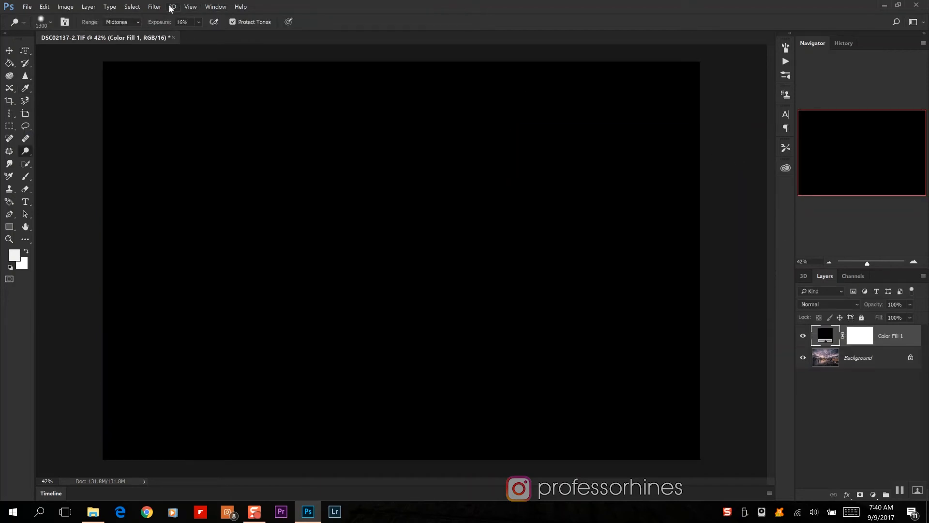
# - Reapply the last lens flare to the black fill layer and soften it with a 37.0-pixel Gaussian Blur
pyautogui.click(154, 6)
pyautogui.click(186, 18)
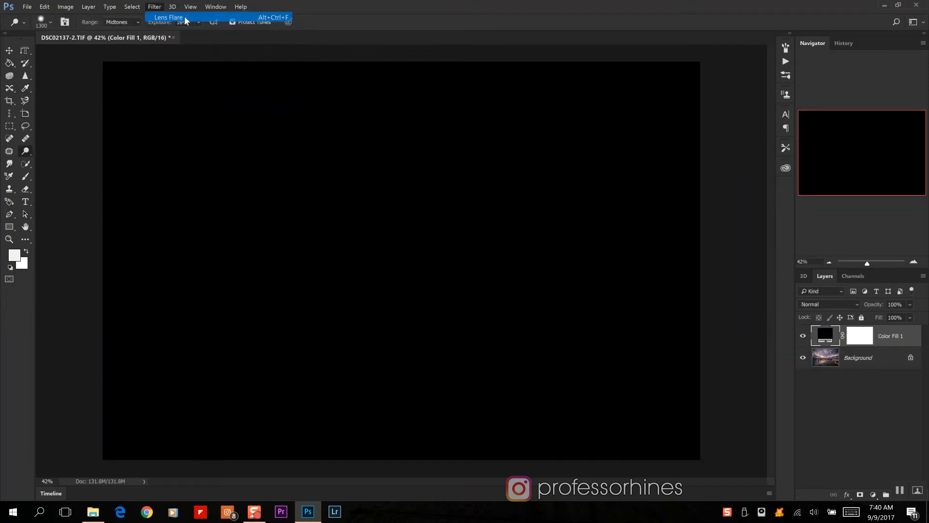
pyautogui.click(157, 6)
pyautogui.moveTo(161, 120)
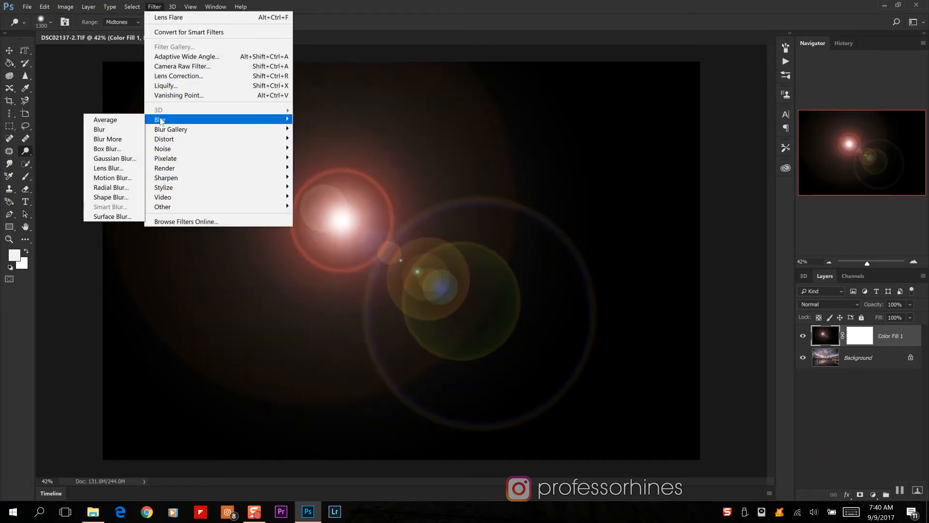
pyautogui.click(112, 158)
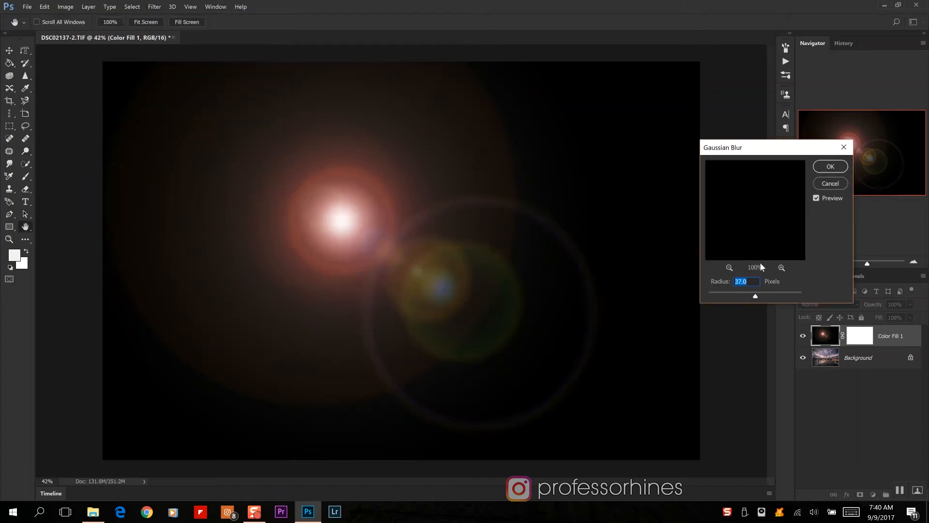
pyautogui.click(829, 166)
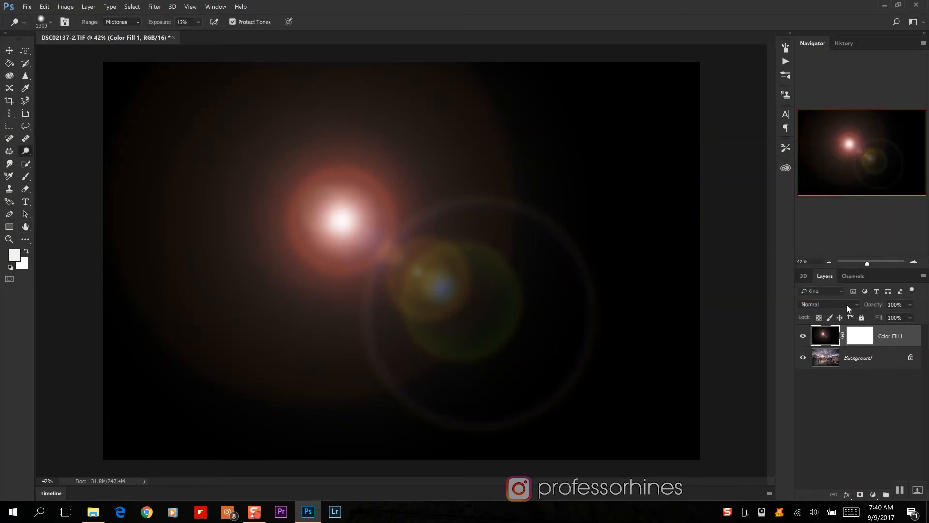
# - Set the flare layer's blend mode to Screen and its opacity to 71%
pyautogui.click(847, 304)
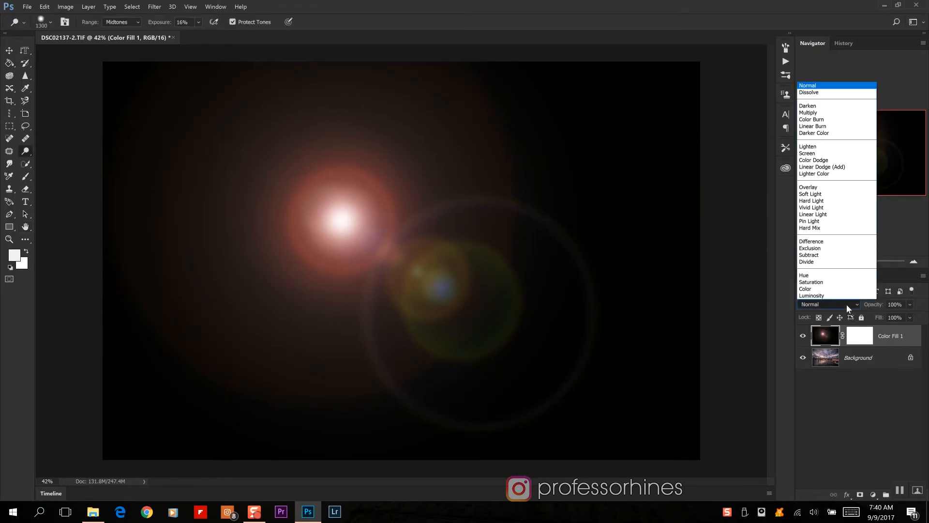
pyautogui.click(824, 154)
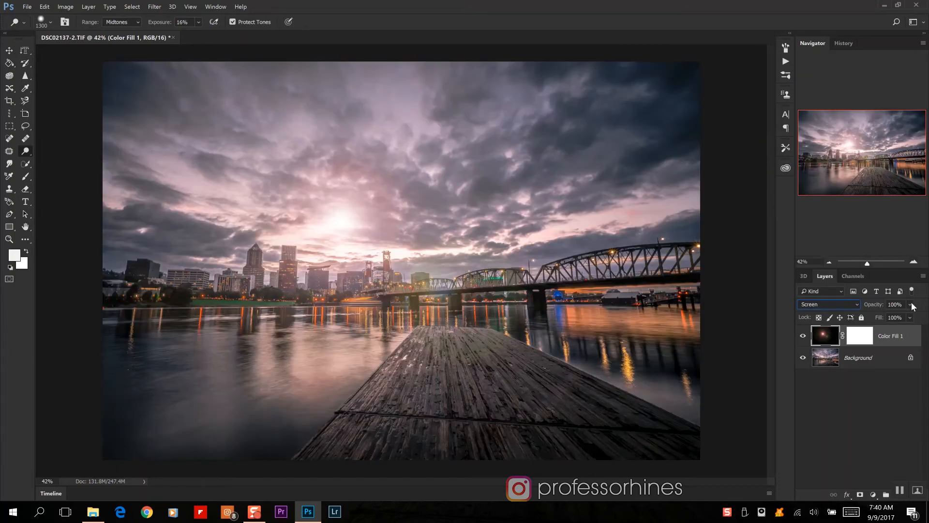
pyautogui.moveTo(910, 317); pyautogui.dragTo(897, 318)
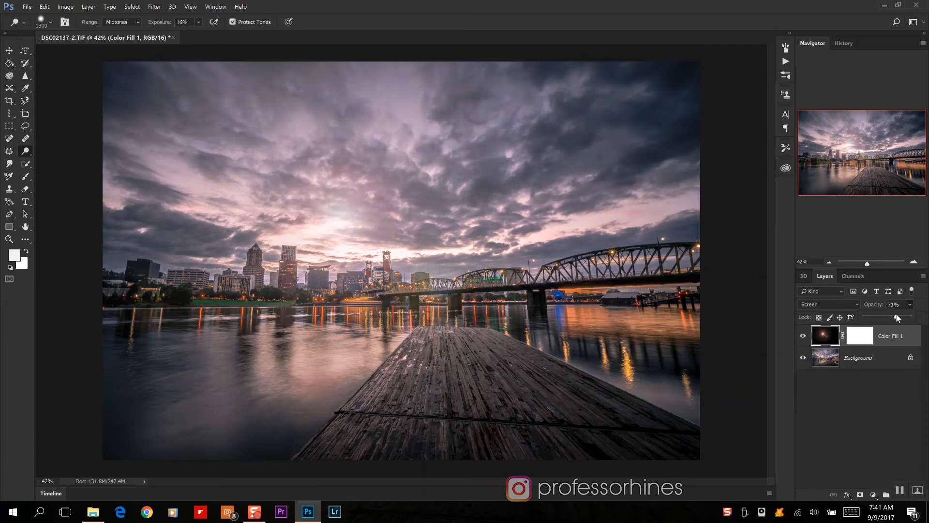
# - Flatten the flare layer and the photo into a single background layer
pyautogui.click(877, 359)
pyautogui.rightClick(882, 357)
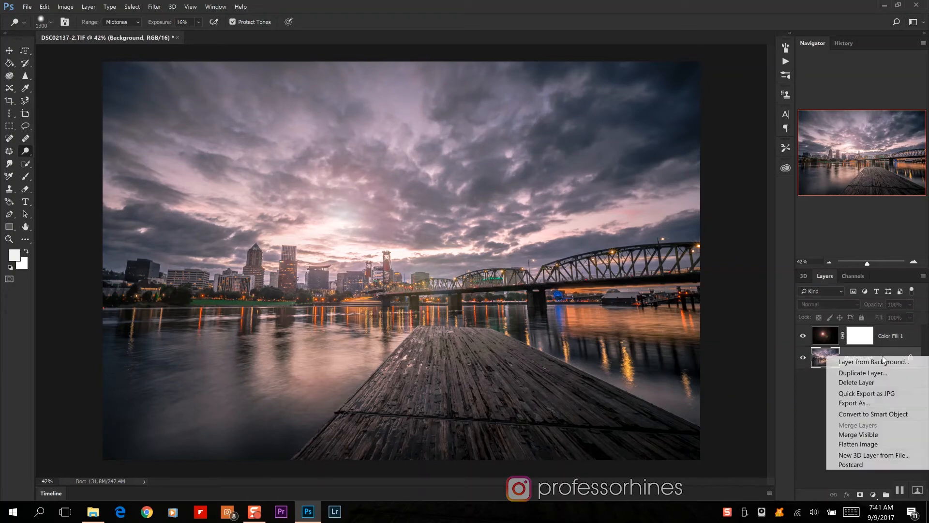
pyautogui.click(861, 444)
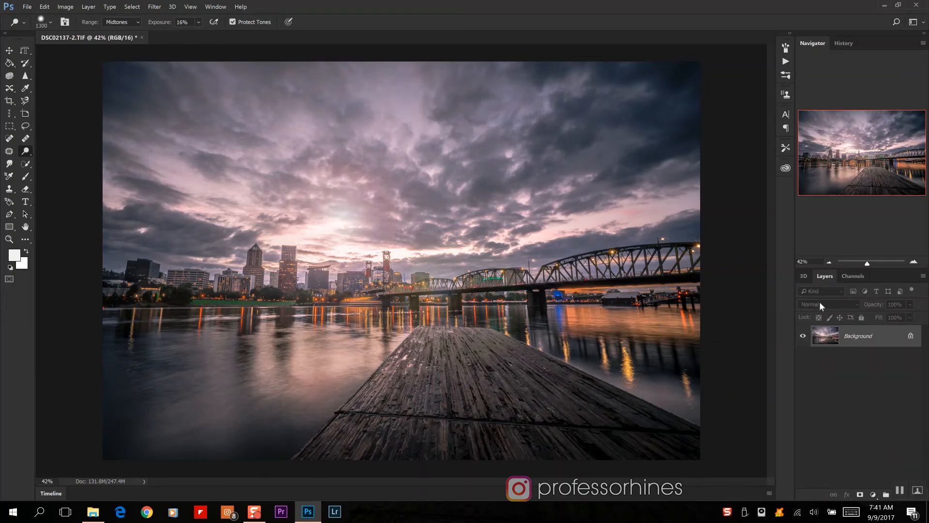
# - Compare the Custom 4 and Custom 4s Levels presets on the flattened photo, and apply Custom 4s
pyautogui.click(65, 7)
pyautogui.moveTo(106, 31)
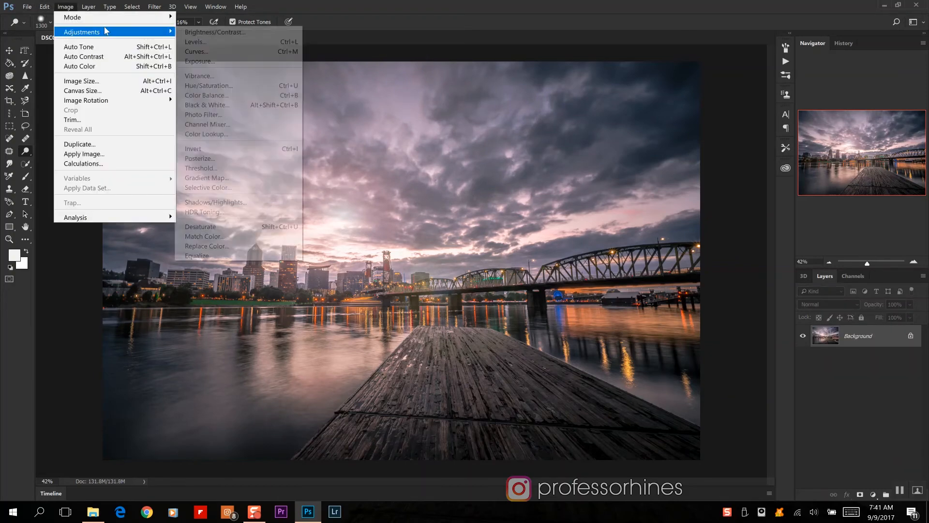
pyautogui.click(198, 41)
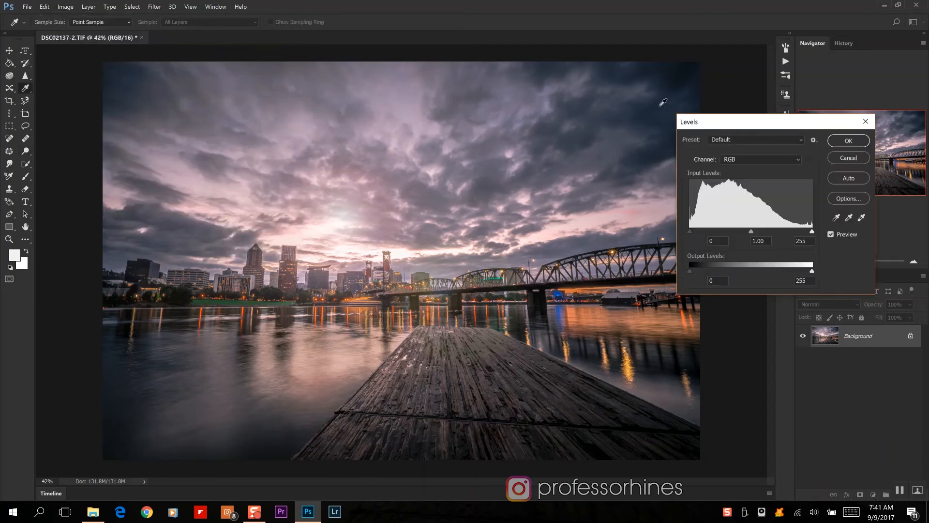
pyautogui.click(752, 138)
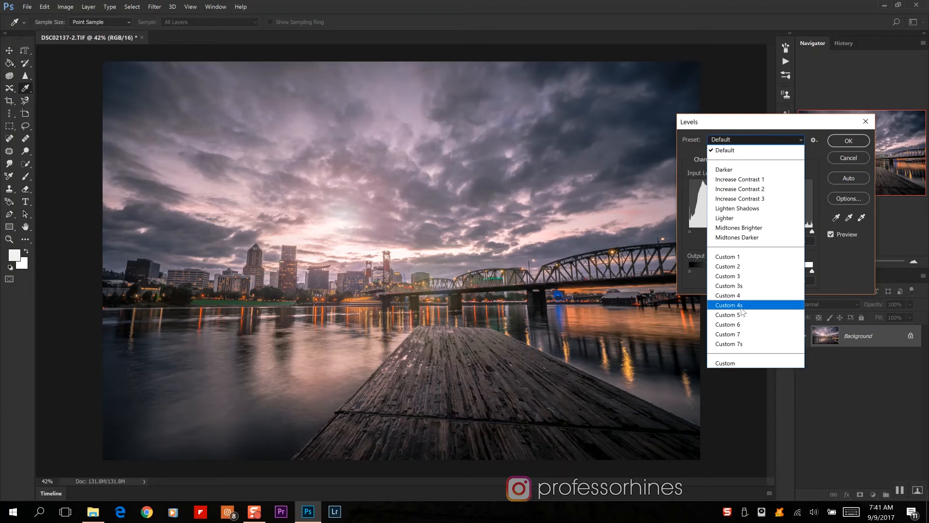
pyautogui.click(743, 305)
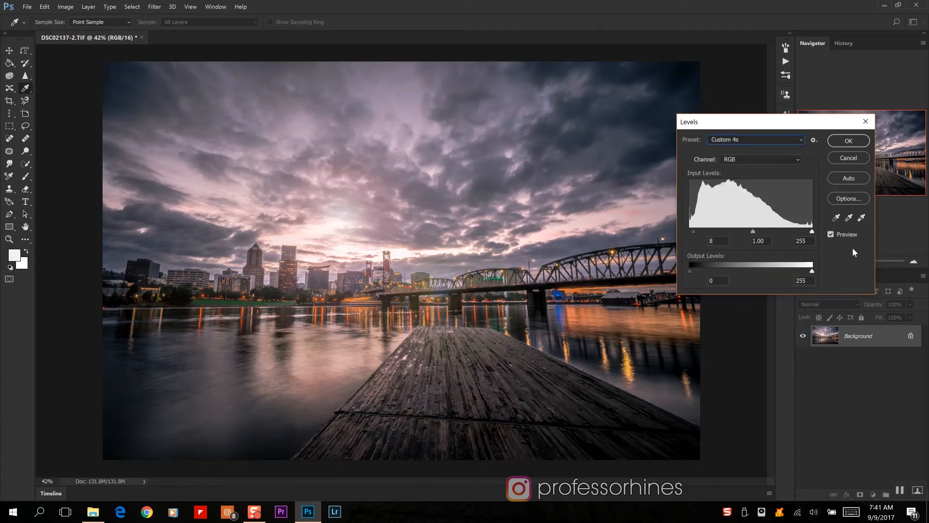
pyautogui.click(753, 138)
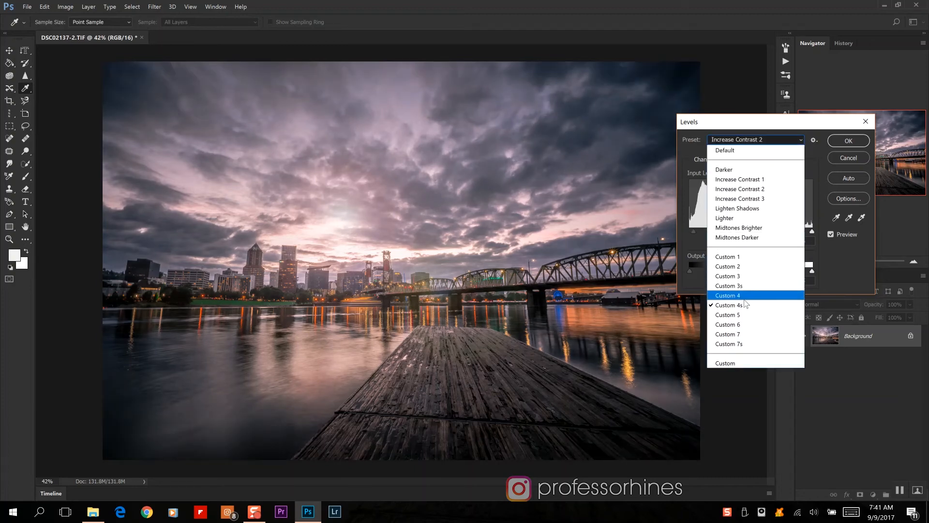
pyautogui.click(738, 299)
pyautogui.click(741, 140)
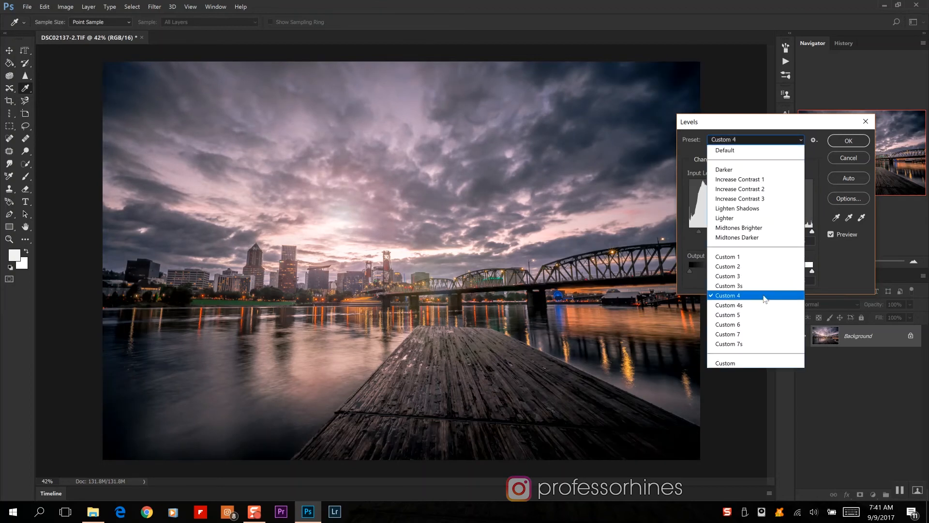
pyautogui.click(746, 305)
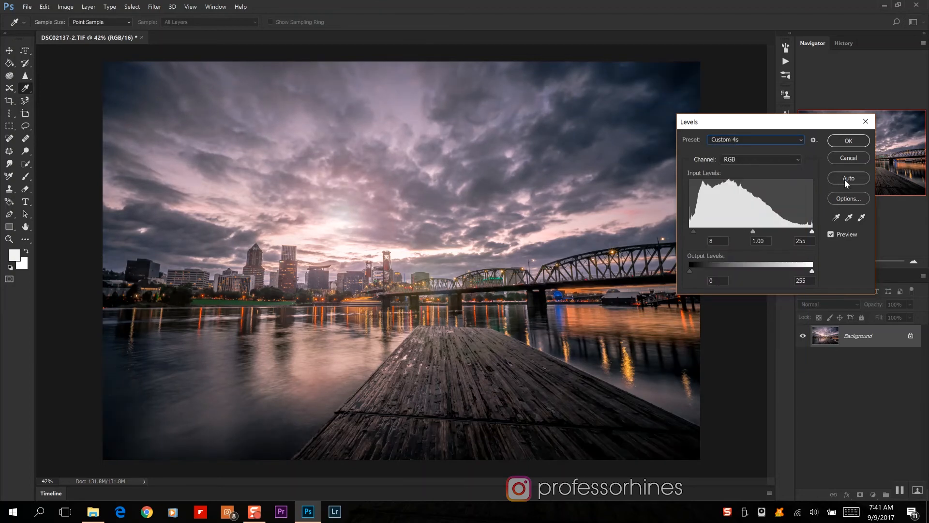
pyautogui.click(849, 140)
# - Apply a Curves adjustment to the photo with the Custom 3 preset
pyautogui.click(65, 6)
pyautogui.moveTo(83, 30)
pyautogui.click(231, 54)
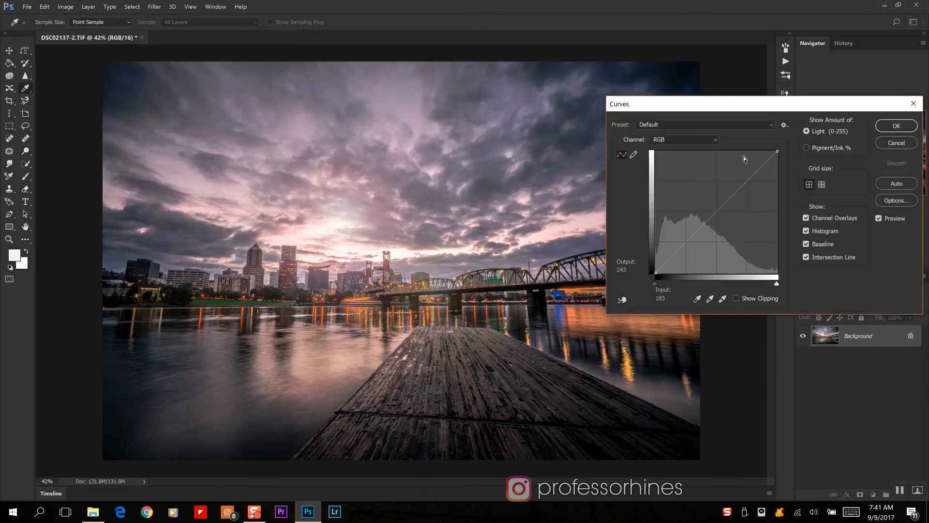
pyautogui.click(742, 126)
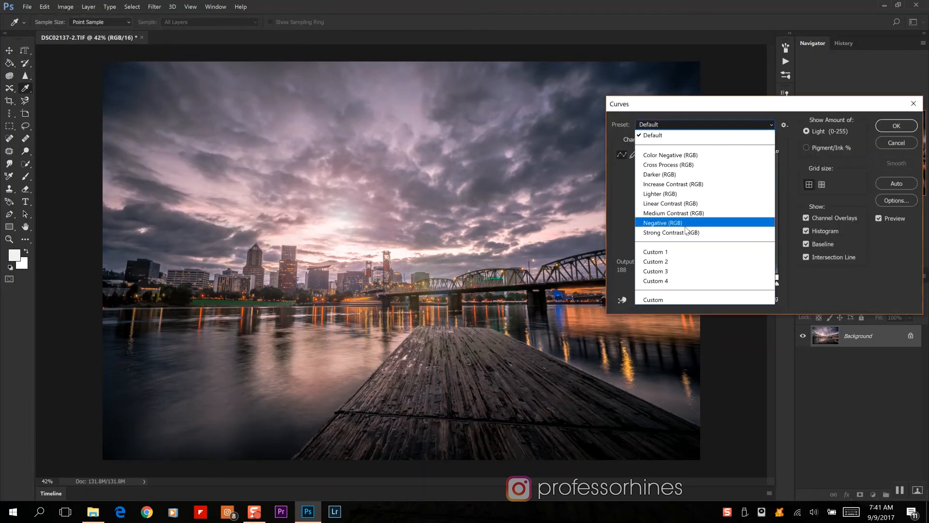
pyautogui.click(668, 273)
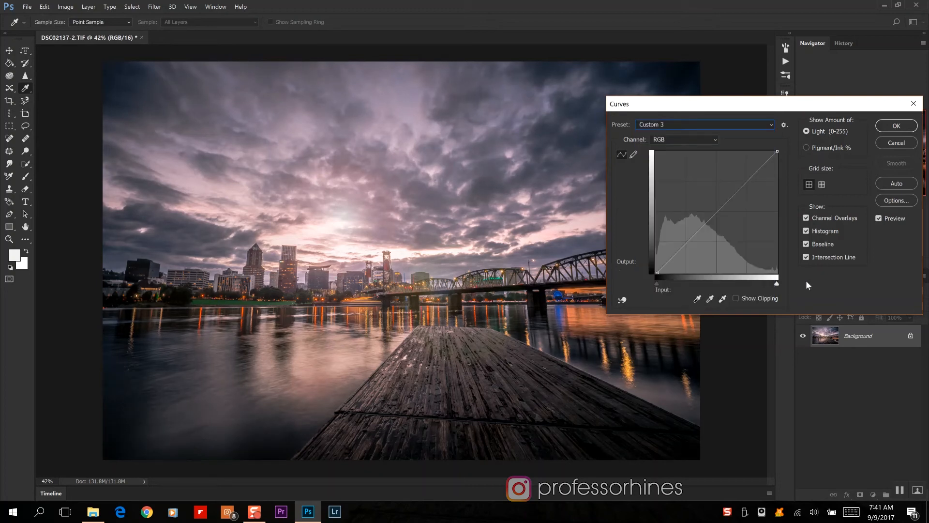
pyautogui.click(903, 127)
# - Switch from the Dodge tool to the Burn tool and give it an 800 px brush with 50% exposure
pyautogui.press('o')
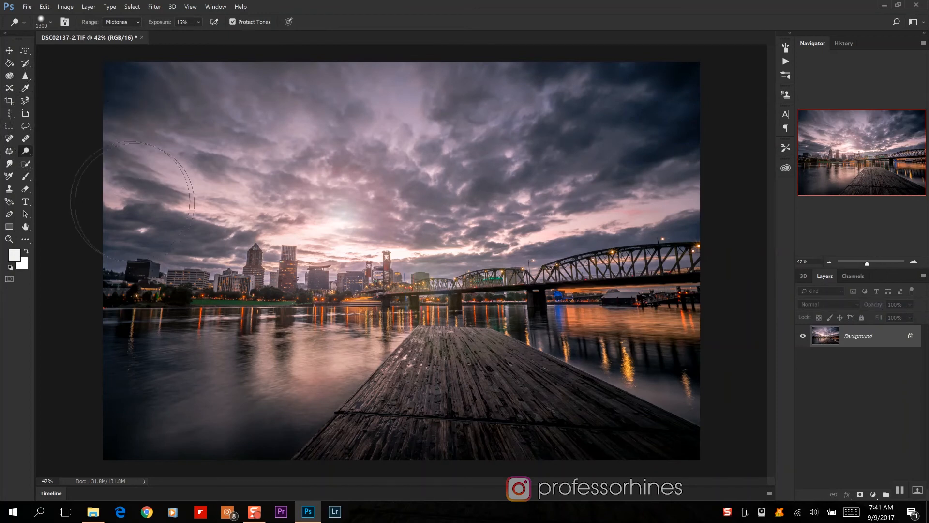
pyautogui.rightClick(31, 149)
pyautogui.click(50, 161)
pyautogui.click(42, 22)
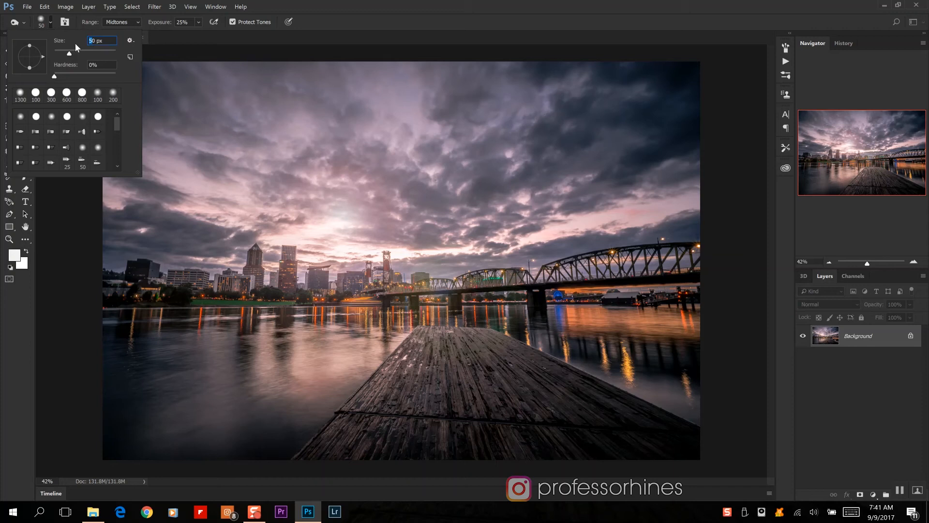
pyautogui.write('500')
pyautogui.click(410, 4)
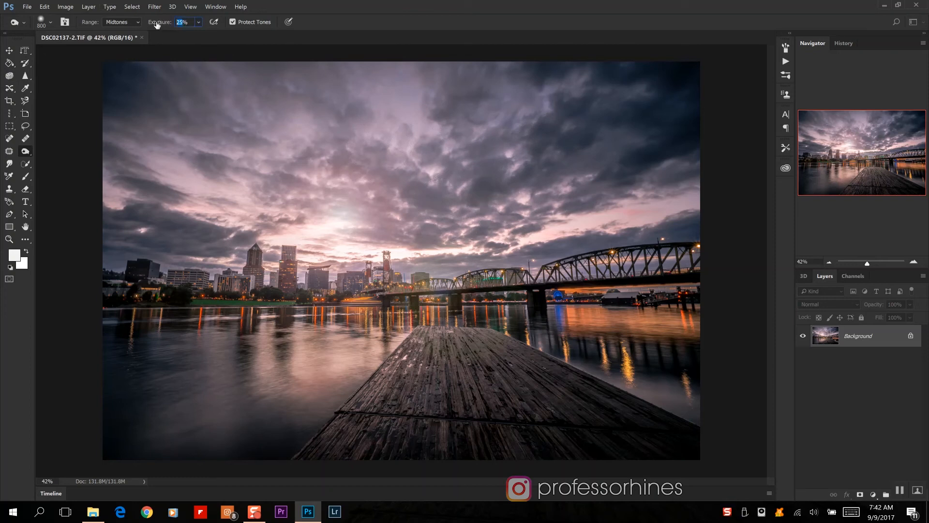
pyautogui.write('5')
pyautogui.press('Return')
# - Burn the clouds across the upper and central sky to darken them, and return to the Move tool
pyautogui.moveTo(533, 147)
pyautogui.mouseDown()
pyautogui.moveTo(513, 118)
pyautogui.moveTo(473, 97)
pyautogui.moveTo(500, 209)
pyautogui.moveTo(358, 165)
pyautogui.mouseUp()
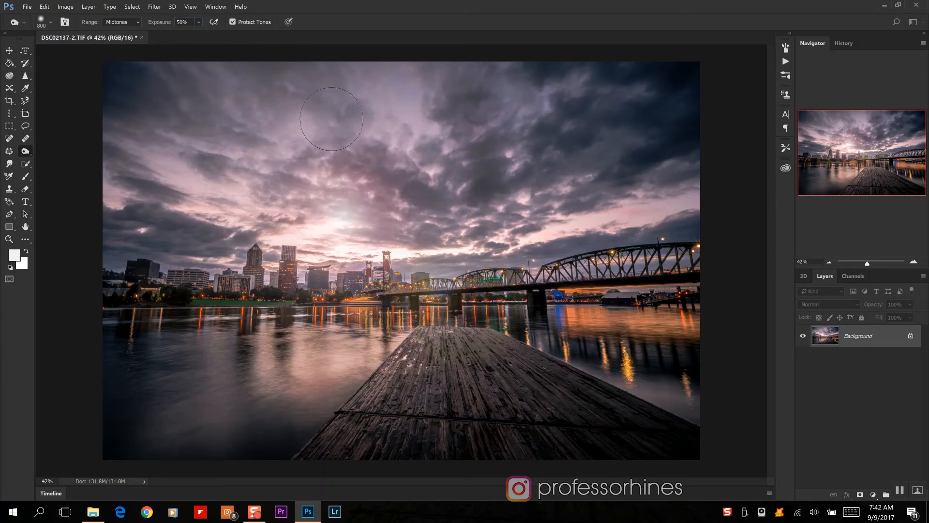
pyautogui.moveTo(332, 118); pyautogui.dragTo(249, 83)
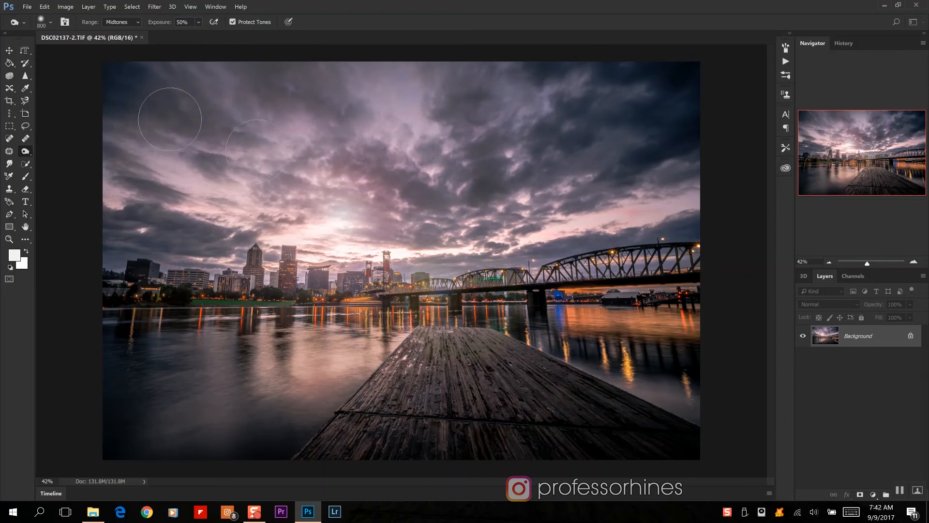
pyautogui.moveTo(339, 162); pyautogui.dragTo(294, 230)
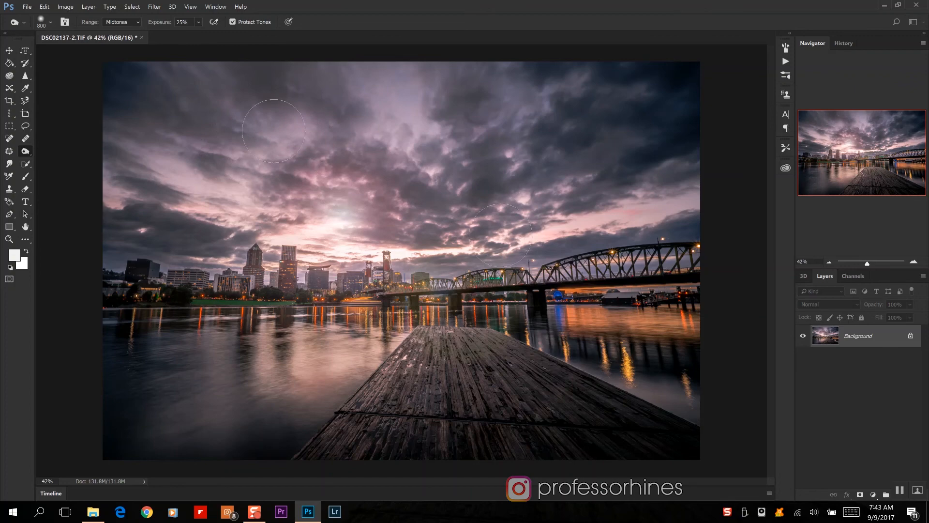
pyautogui.click(9, 51)
# - Save the finished photo as the JPEG DSC02137-2 in the Lightroom 3 folder, with quality 12 and Progressive format
pyautogui.click(27, 7)
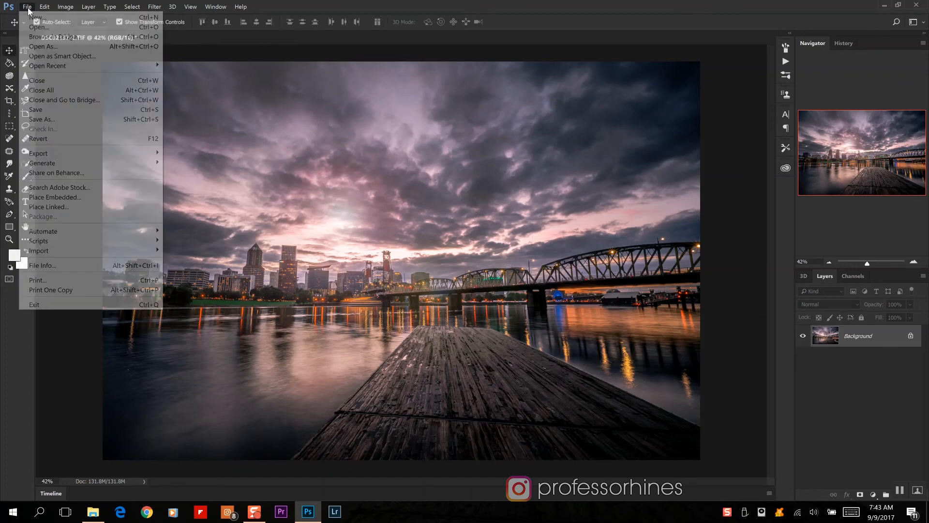
pyautogui.click(47, 119)
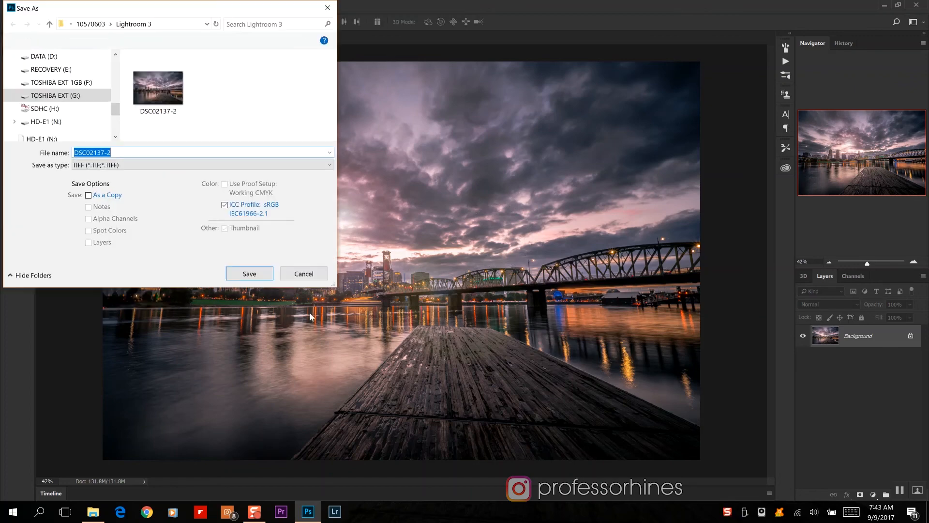
pyautogui.click(127, 167)
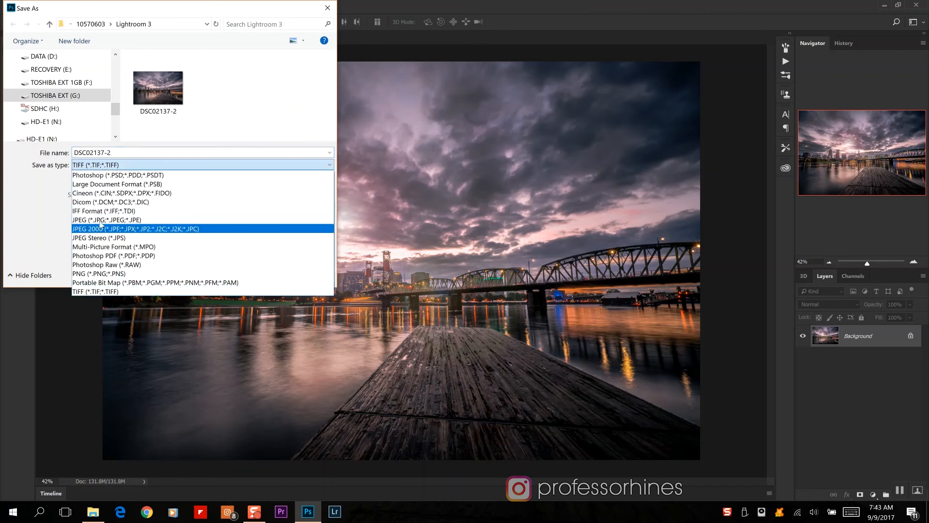
pyautogui.click(193, 233)
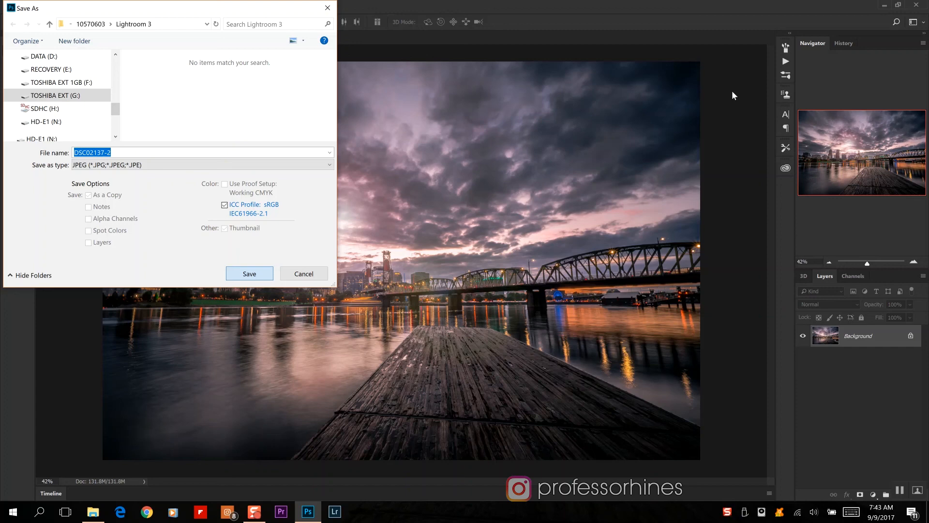
pyautogui.press('Return')
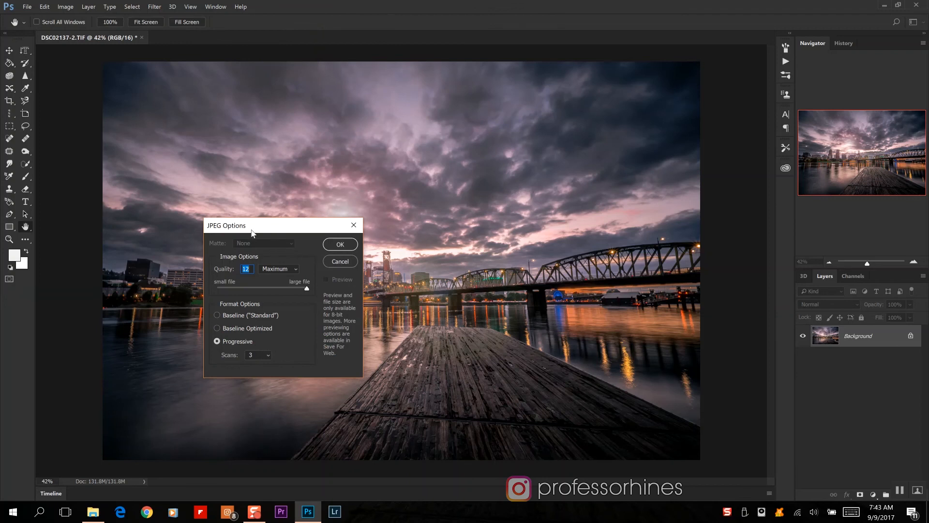
pyautogui.click(341, 243)
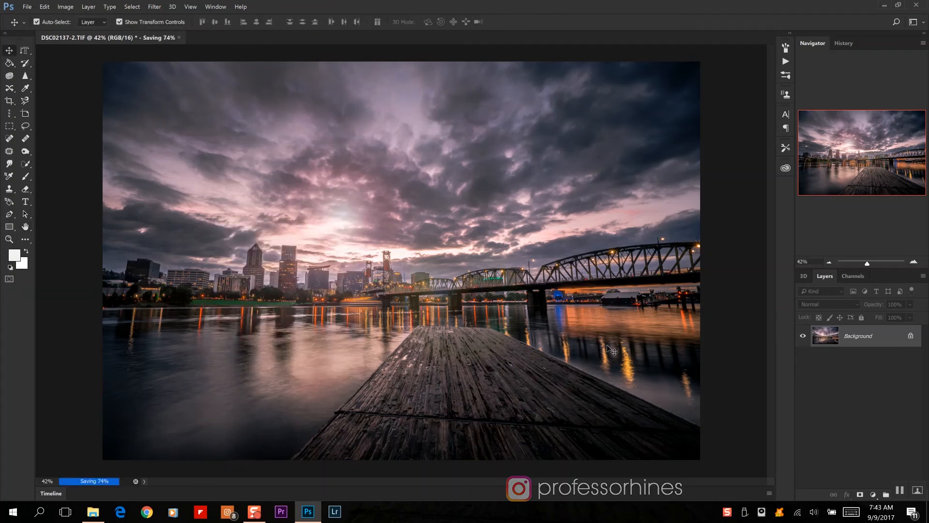